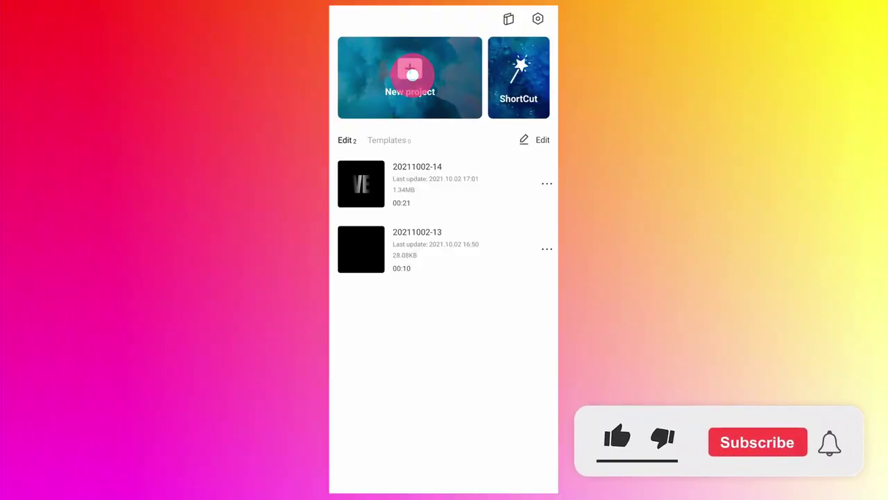
Step: Add the plain white stock clip and stretch it from 3 to 10.5 seconds
left_click(490, 16)
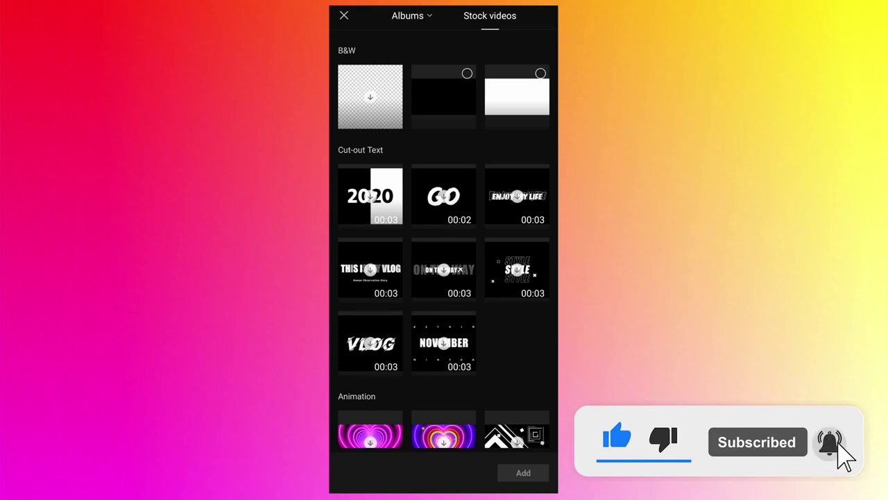
left_click(540, 74)
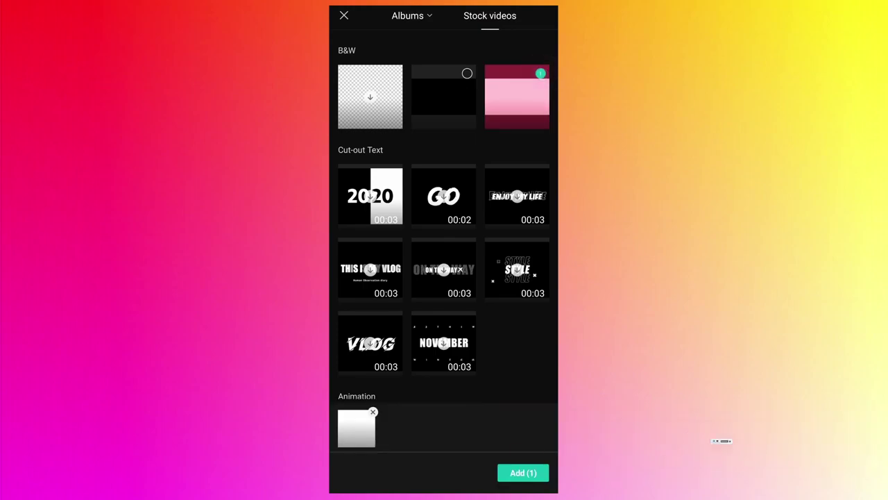
left_click(523, 472)
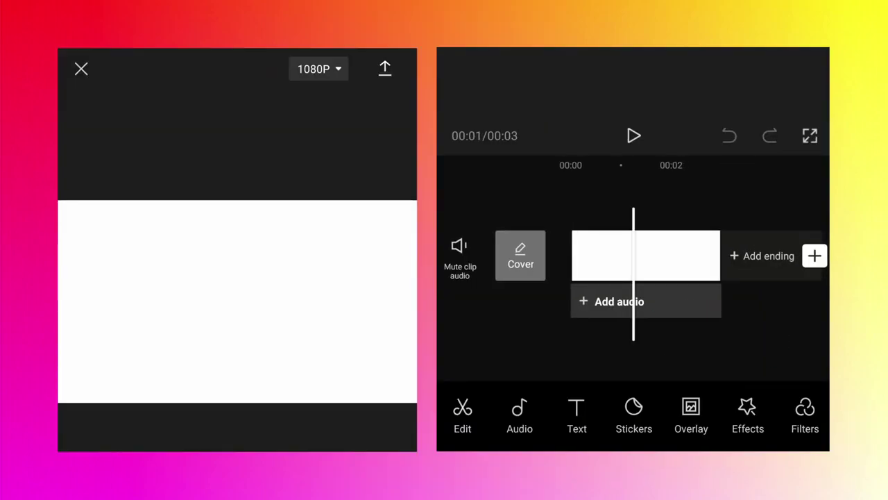
left_click(674, 242)
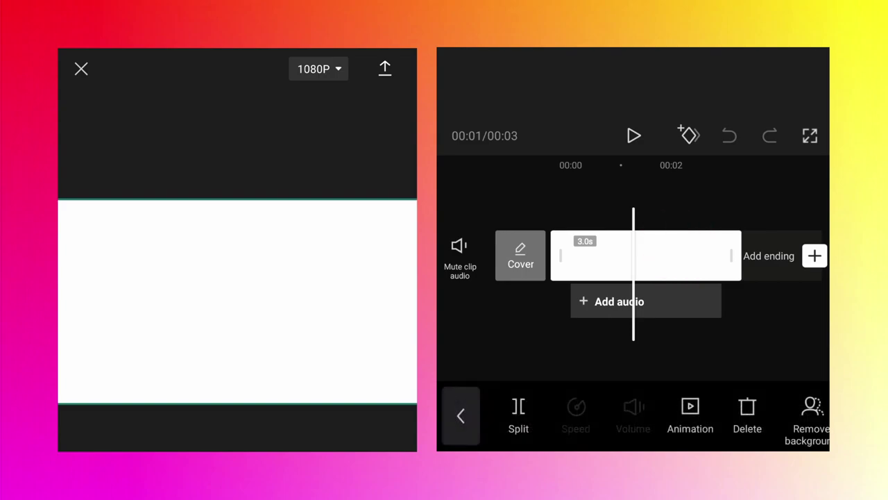
left_click_drag(733, 256, 739, 278)
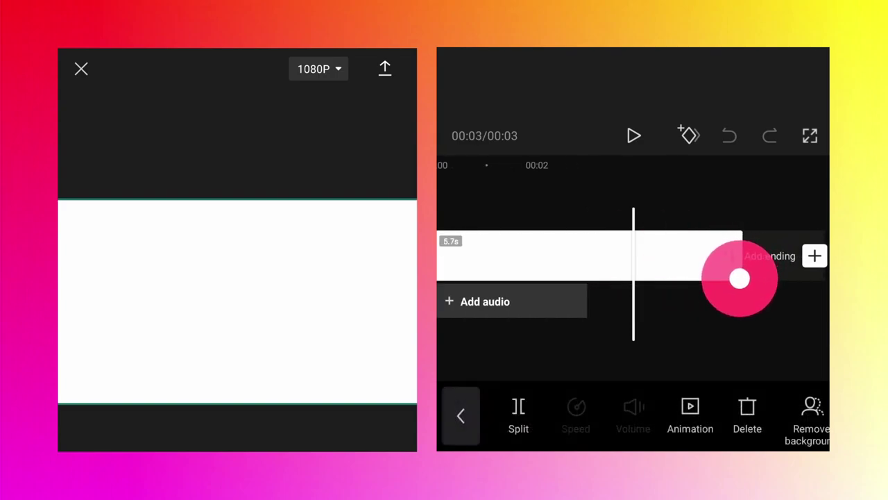
left_click_drag(740, 279, 753, 279)
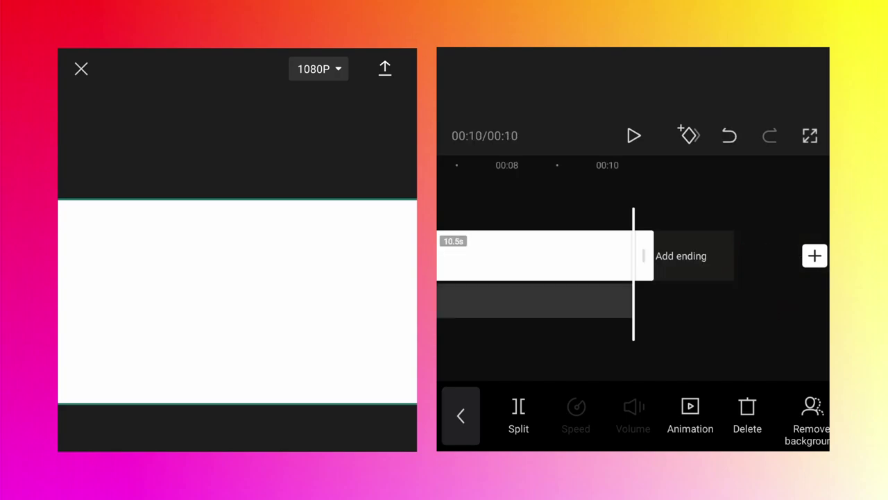
left_click_drag(599, 321, 690, 321)
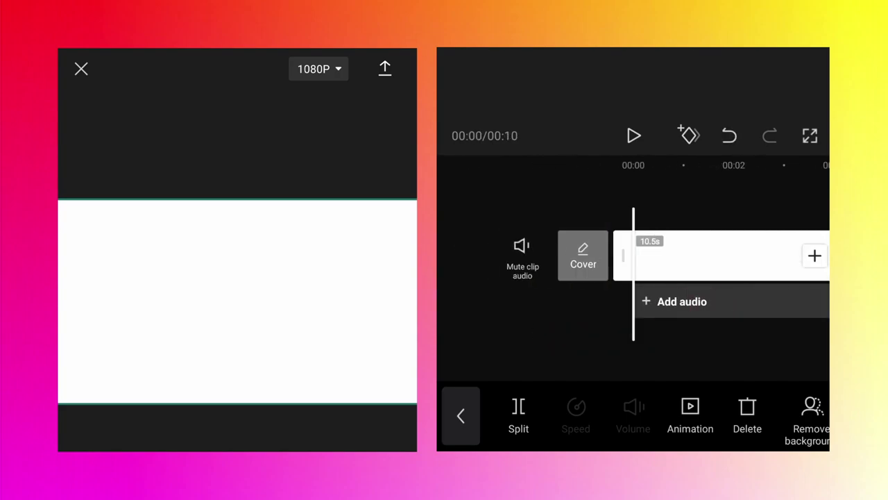
Step: Add a capitalised text layer reading 'LIGHT SWEEP' over 'SHINE ANIMATION' on two lines
left_click(460, 415)
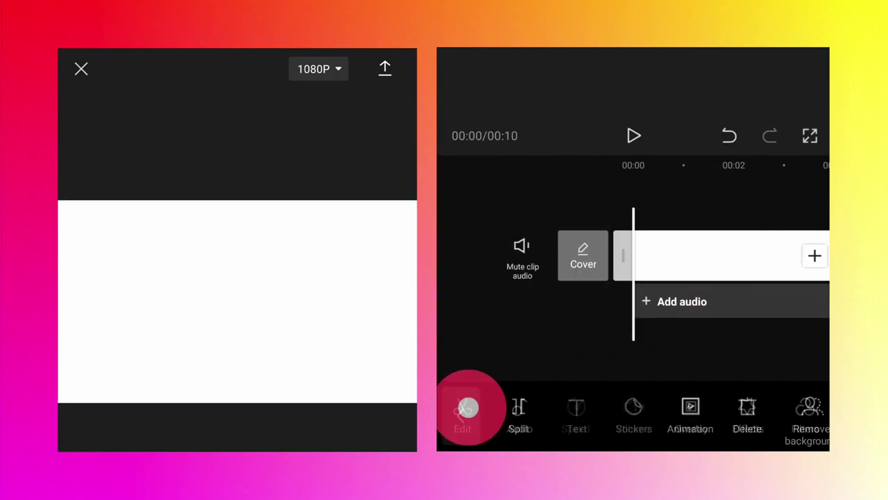
left_click(576, 414)
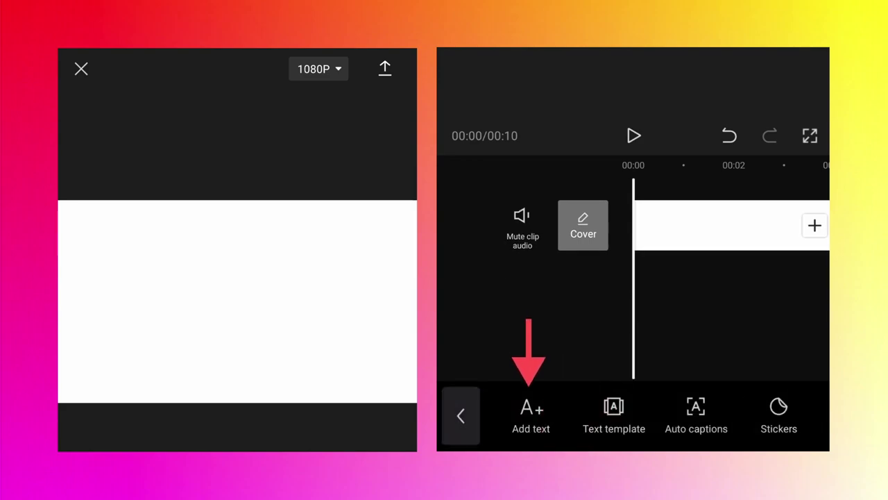
left_click(531, 415)
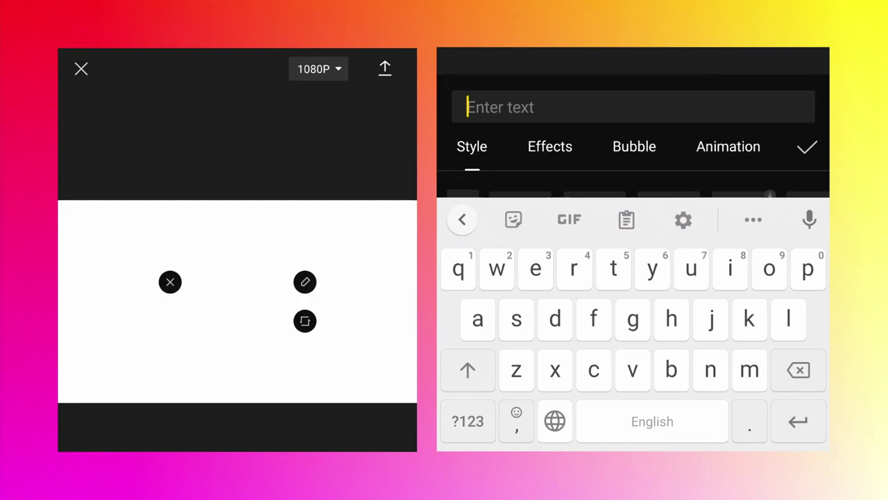
double_click(470, 370)
type("LIGH")
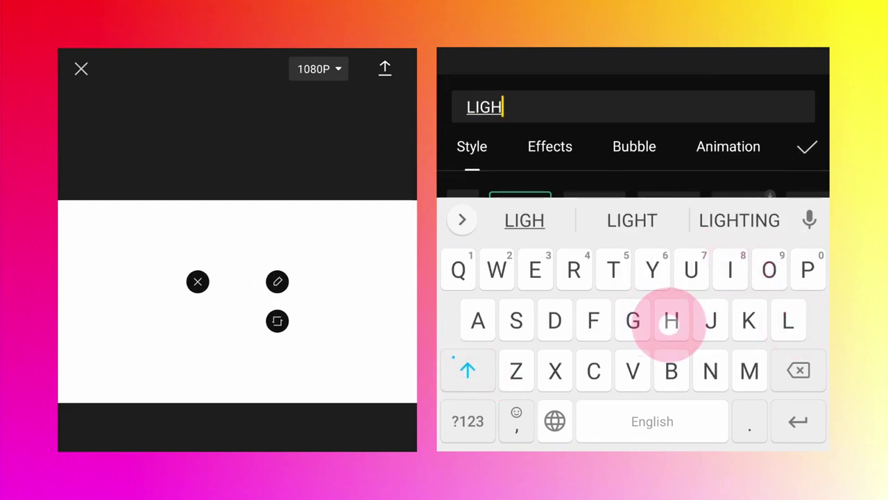
type("T")
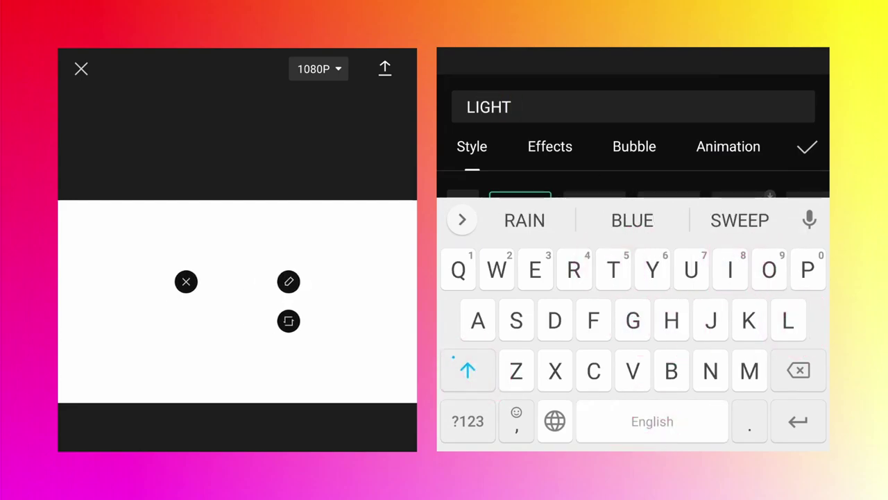
type(" SWEEP")
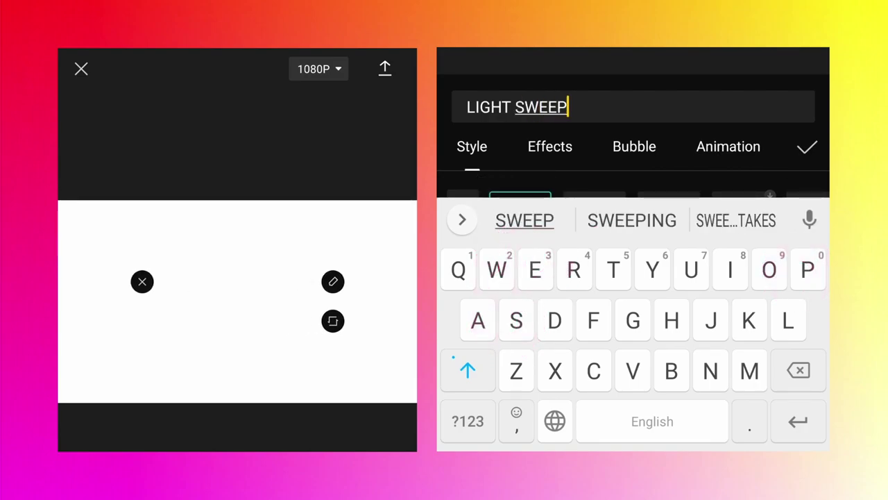
key("Return")
type("SHI")
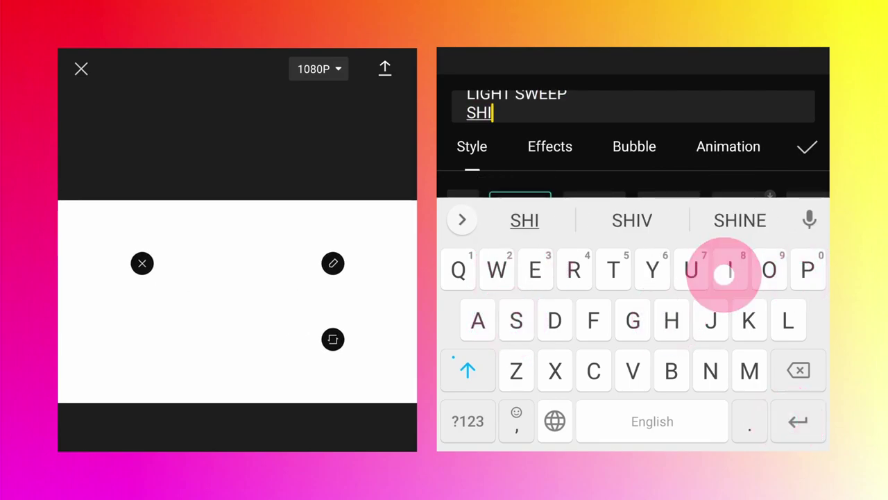
type("NE ANI")
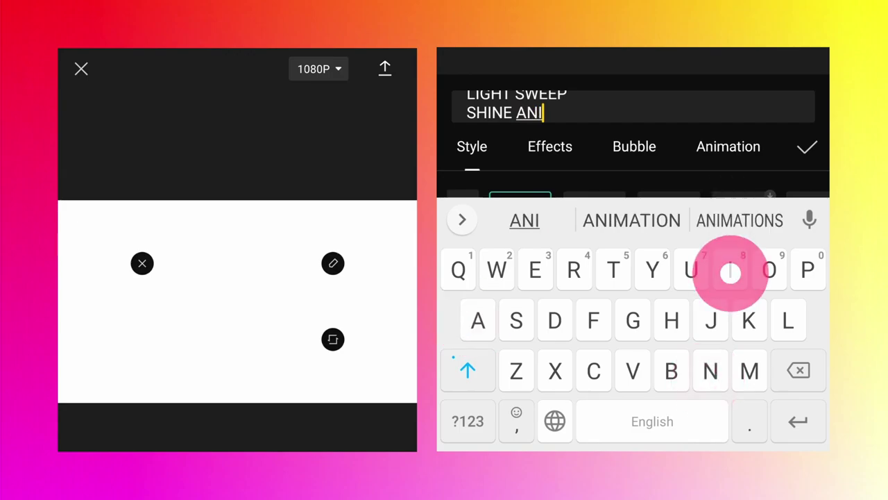
left_click(632, 220)
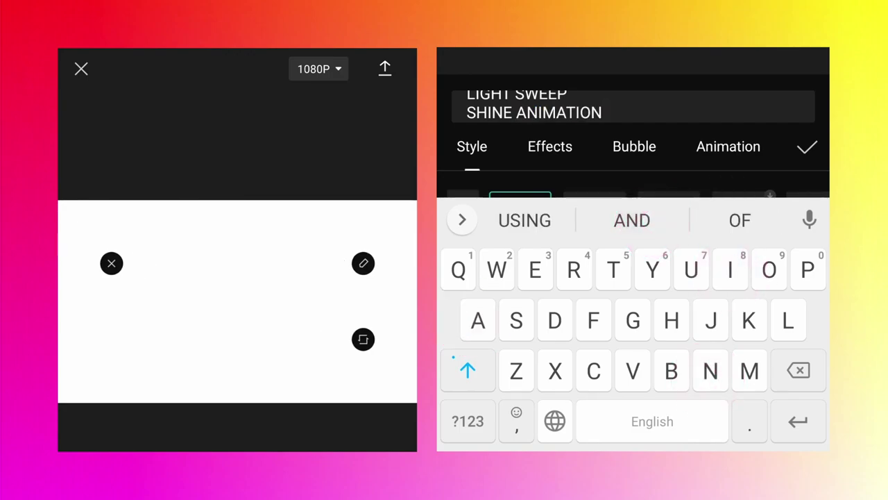
left_click(805, 146)
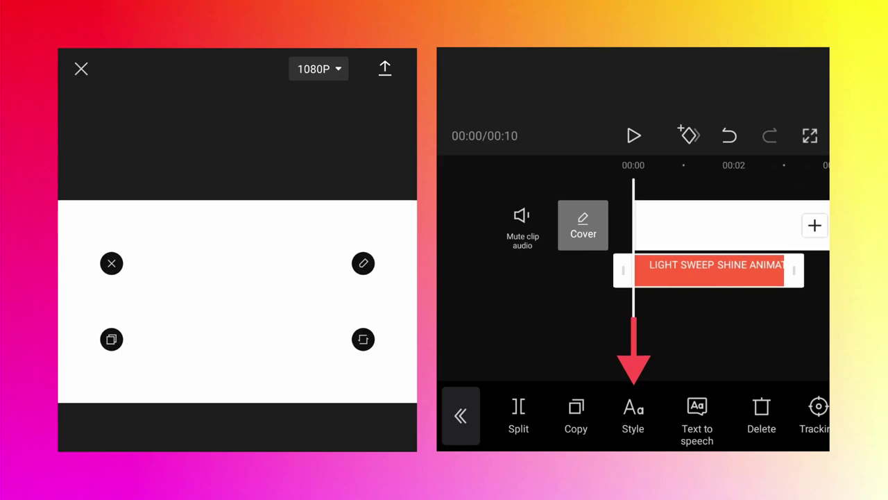
Step: Color the title mid gray and set its font to Anton
left_click(633, 417)
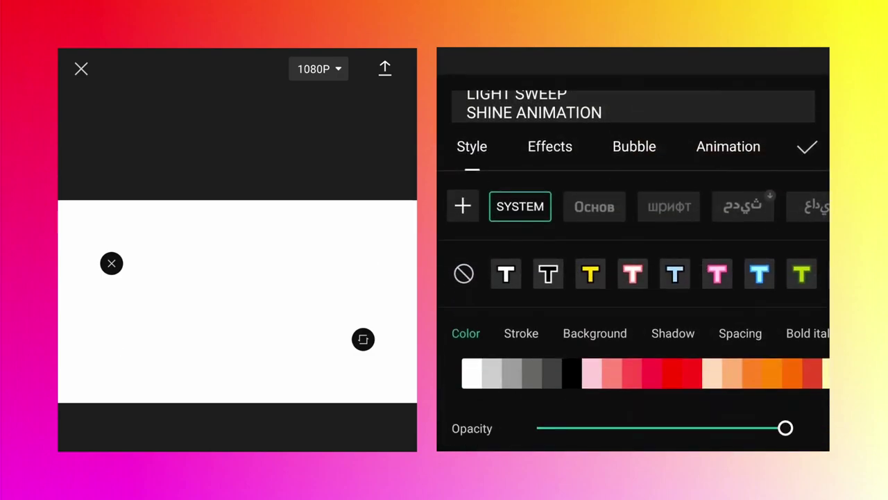
left_click(532, 373)
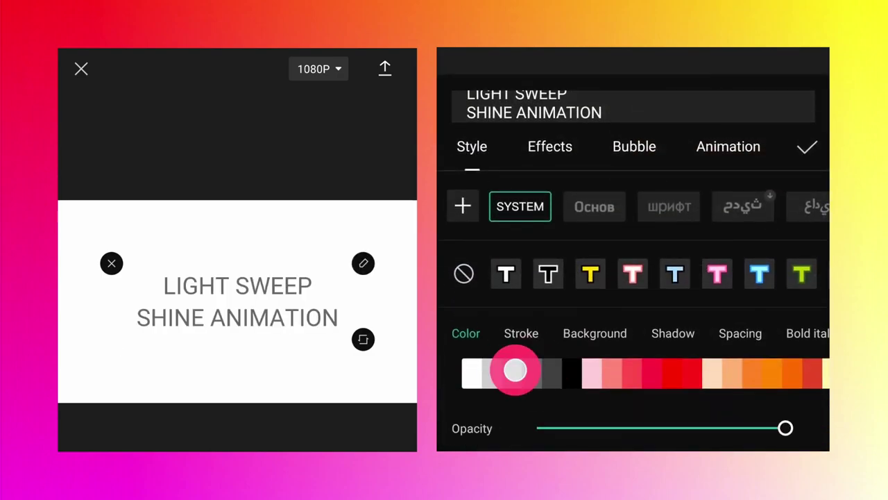
left_click(516, 368)
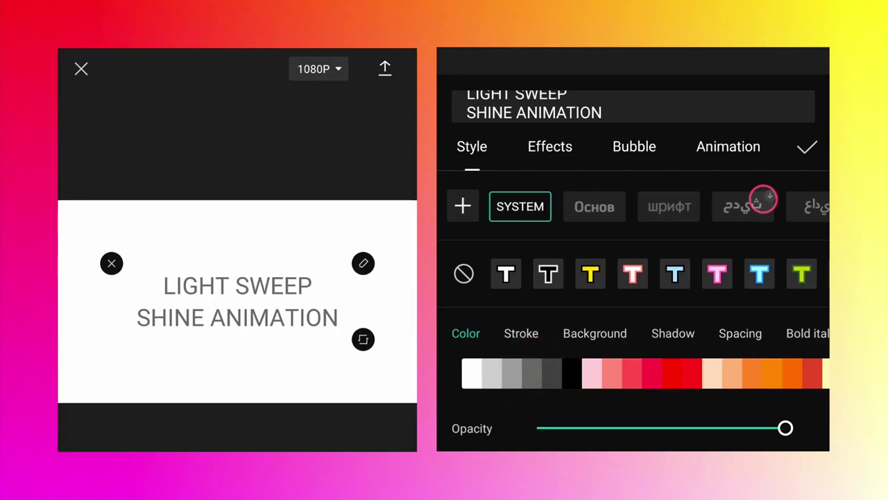
mouse_move(762, 204)
left_mouse_down()
mouse_move(549, 206)
mouse_move(575, 202)
left_mouse_up()
mouse_move(746, 205)
left_mouse_down()
mouse_move(479, 206)
mouse_move(581, 207)
left_mouse_up()
mouse_move(639, 206)
left_mouse_down()
mouse_move(752, 202)
mouse_move(496, 206)
left_mouse_up()
left_click(643, 206)
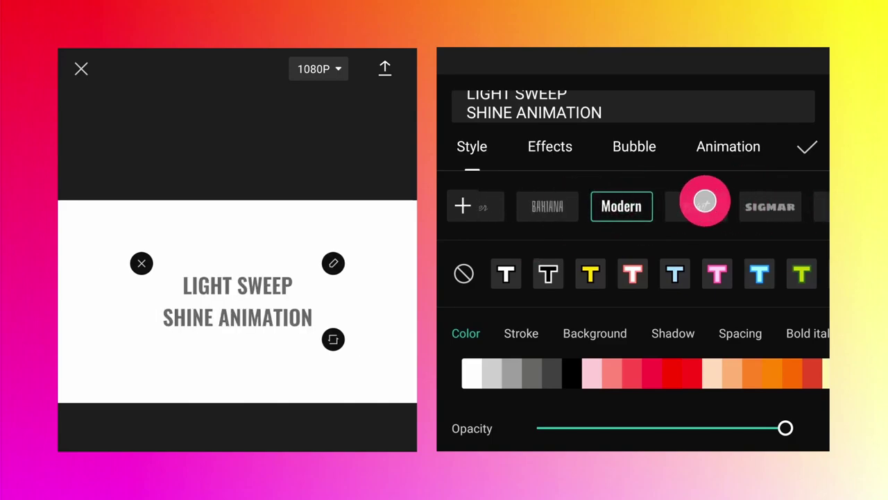
left_click_drag(740, 206, 513, 208)
left_click(773, 206)
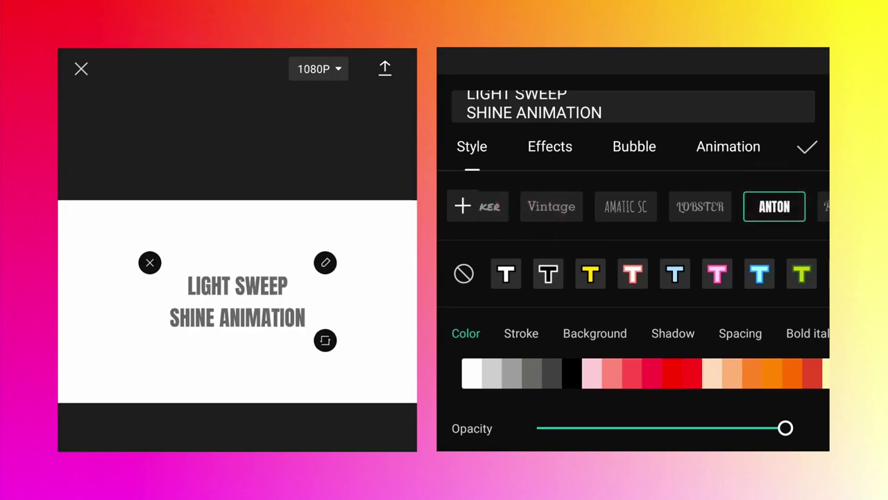
Step: Give the title a gray shadow at about 82 opacity and enlarge it to fill the frame
left_click(673, 332)
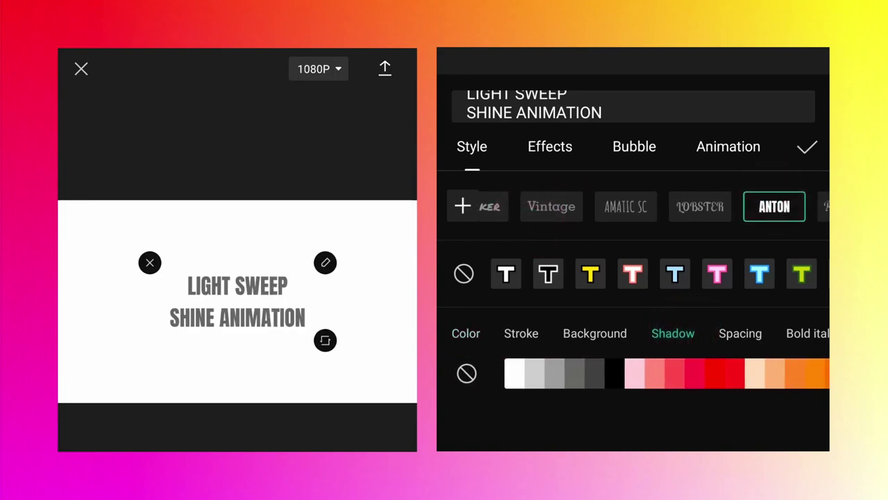
left_click(554, 373)
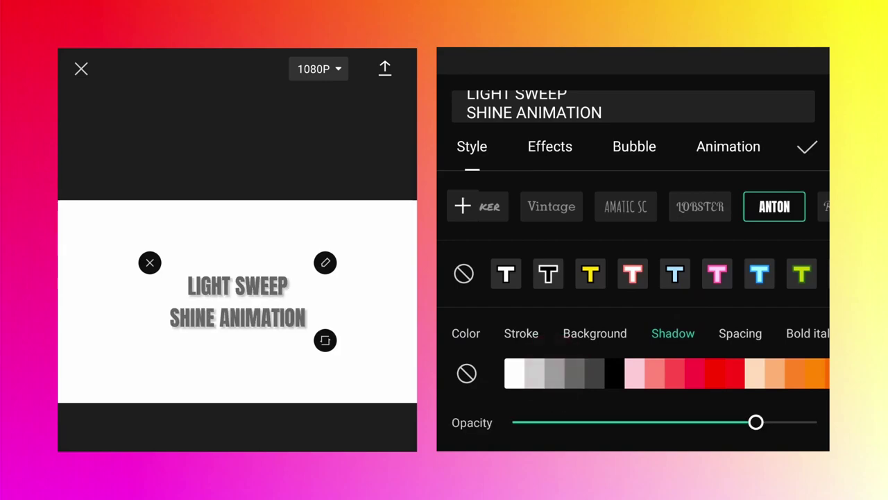
mouse_move(784, 422)
left_mouse_down()
mouse_move(701, 440)
mouse_move(694, 430)
mouse_move(807, 432)
mouse_move(813, 423)
mouse_move(743, 439)
left_mouse_up()
mouse_move(325, 340)
left_mouse_down()
mouse_move(403, 390)
mouse_move(407, 378)
left_mouse_up()
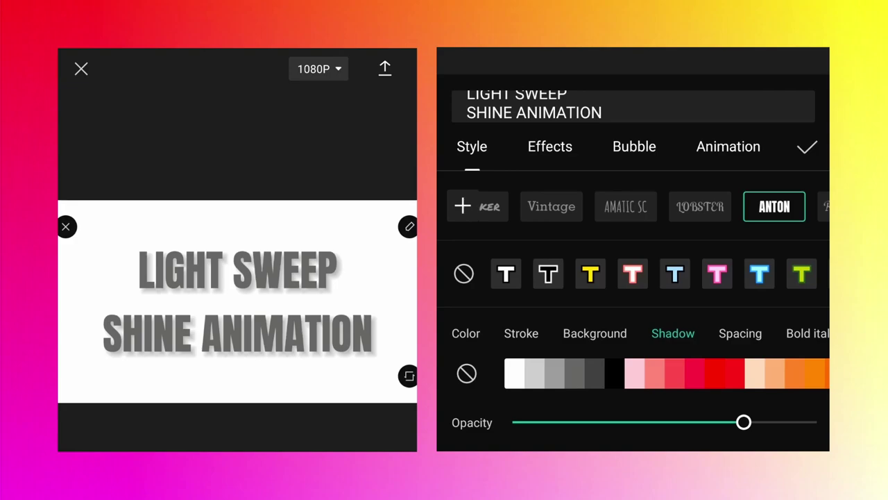
Step: Trim the title text clip so it ends exactly at the 10-second video end
left_click(807, 147)
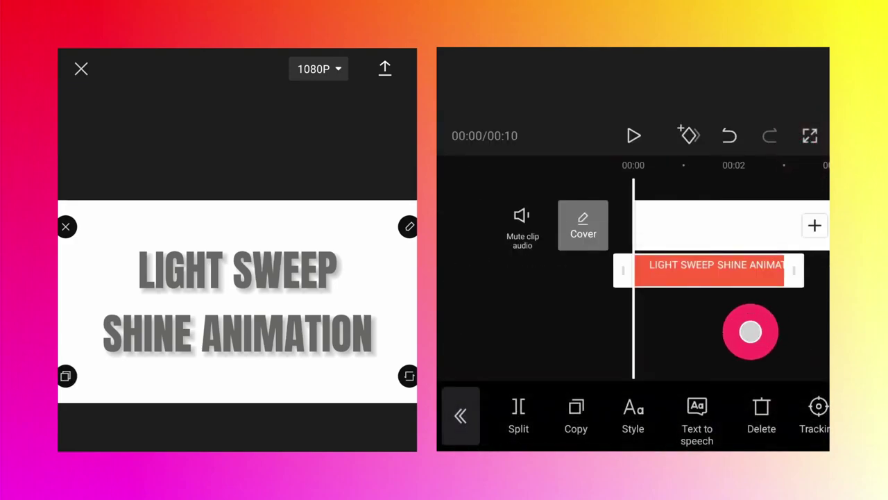
left_click_drag(751, 332, 706, 328)
mouse_move(735, 270)
left_mouse_down()
mouse_move(764, 307)
mouse_move(642, 315)
left_mouse_up()
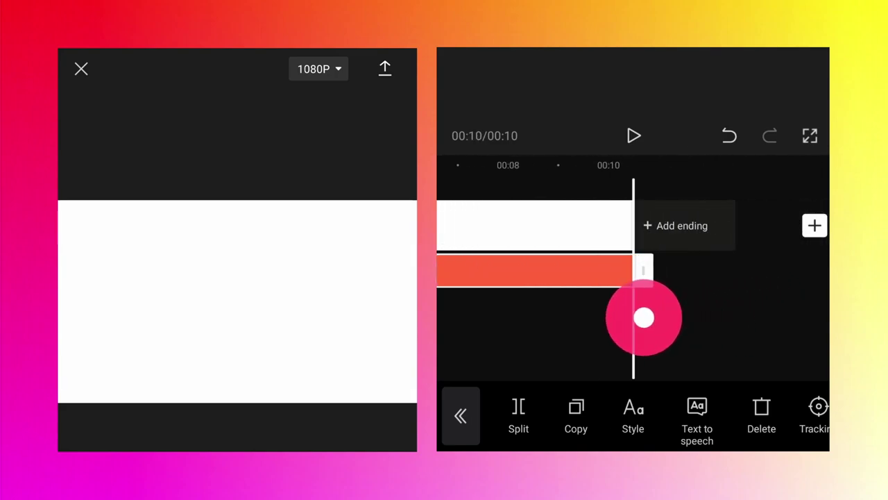
left_click_drag(738, 283, 710, 294)
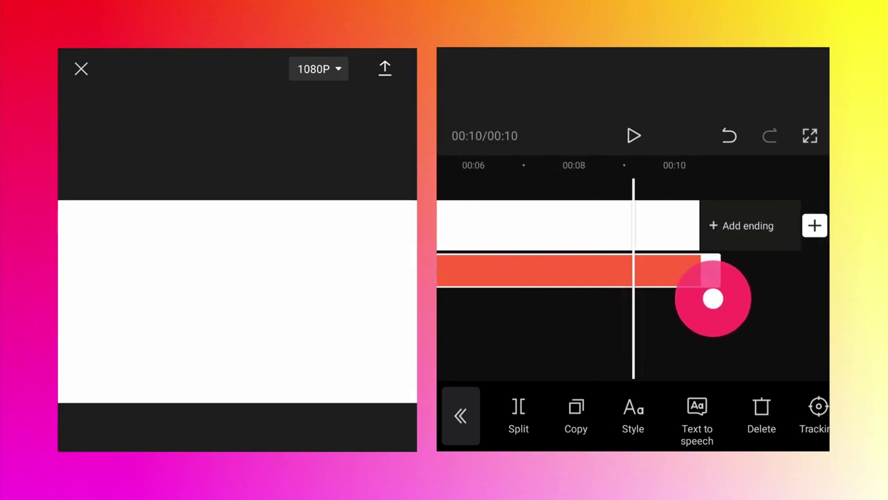
left_click_drag(583, 347, 706, 356)
left_click(726, 327)
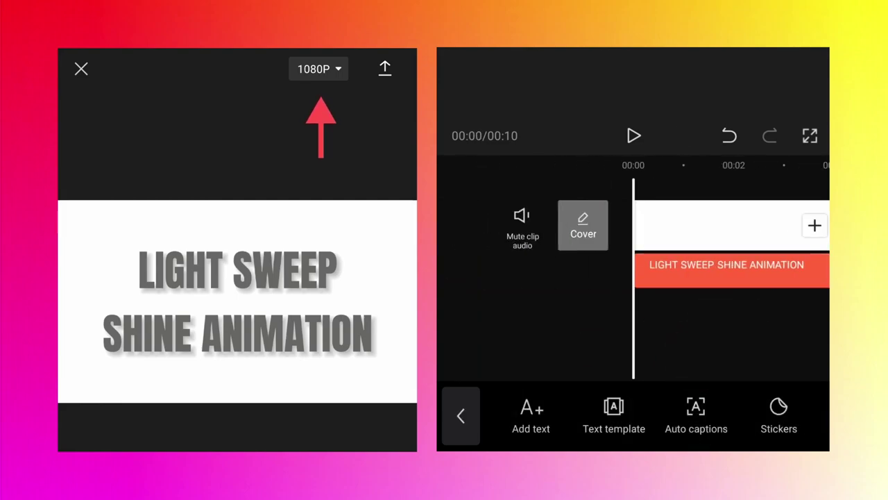
Step: Export the grey-title video at 1080p and 60 fps
left_click(323, 69)
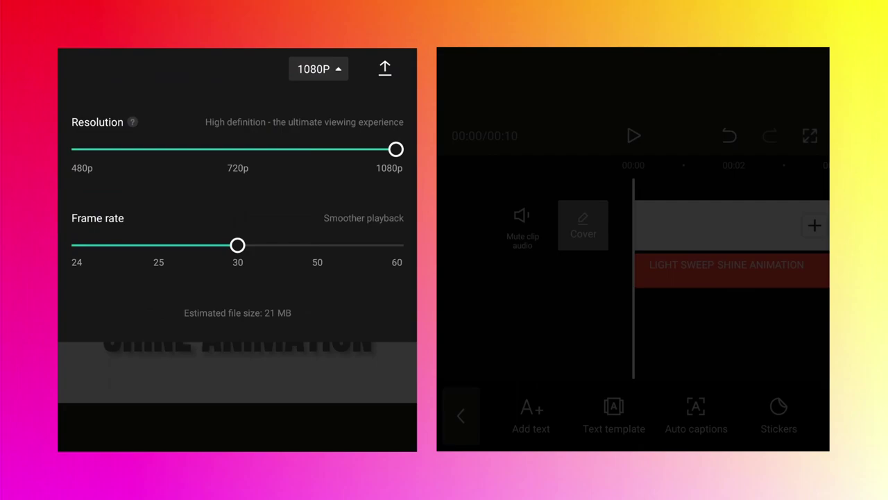
left_click_drag(237, 245, 396, 245)
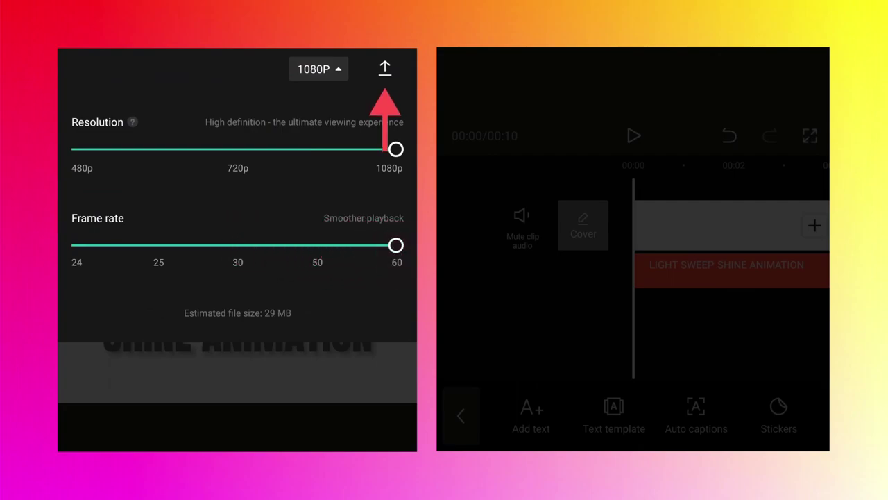
left_click(534, 17)
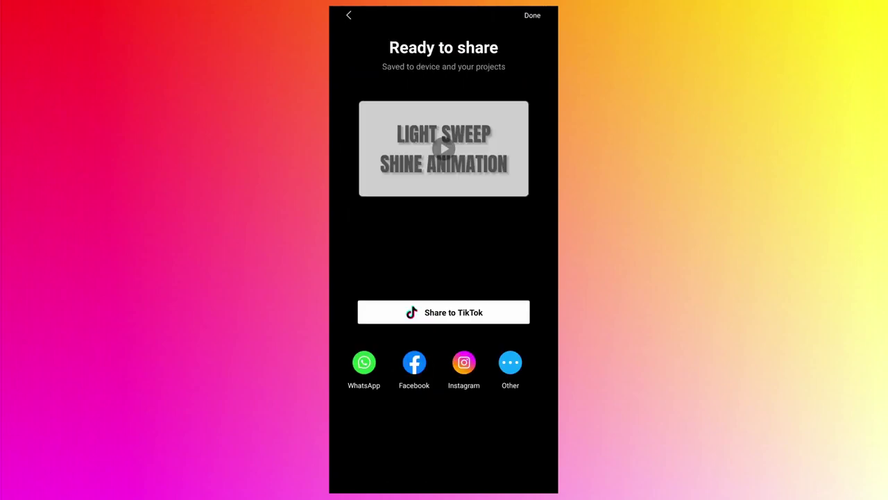
Step: Reopen the title project and recolor the title text white
left_click(533, 16)
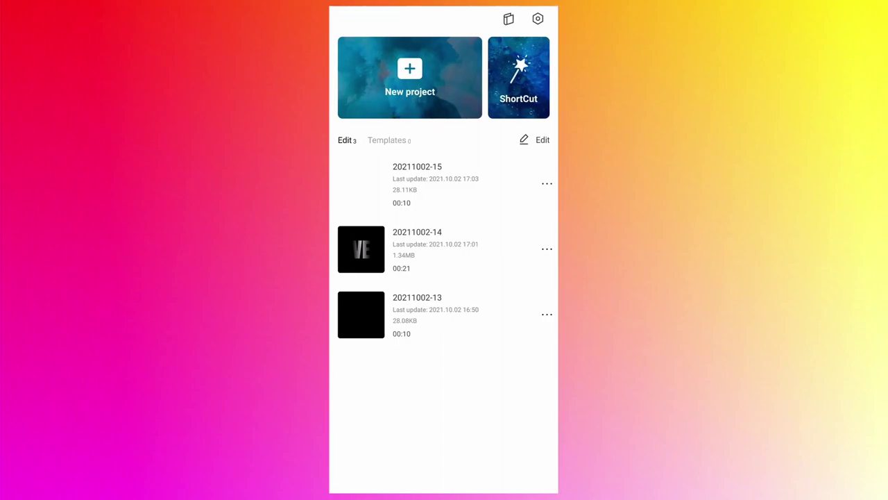
left_click(462, 182)
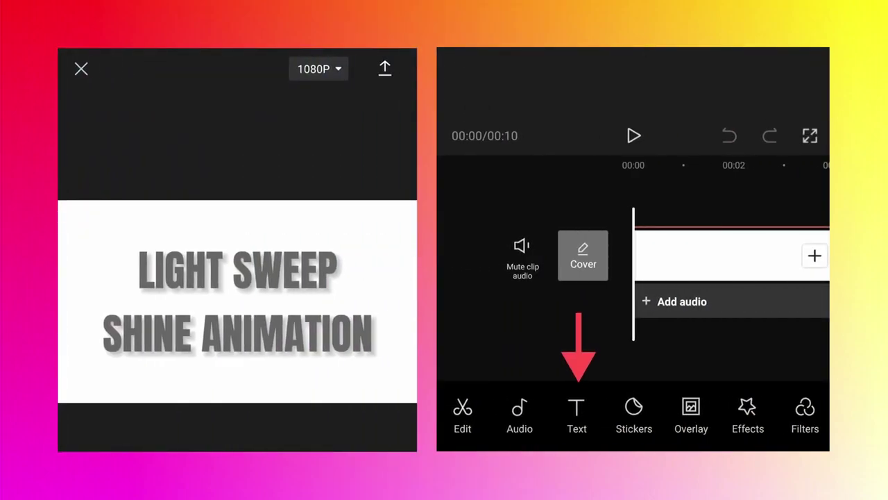
left_click(577, 416)
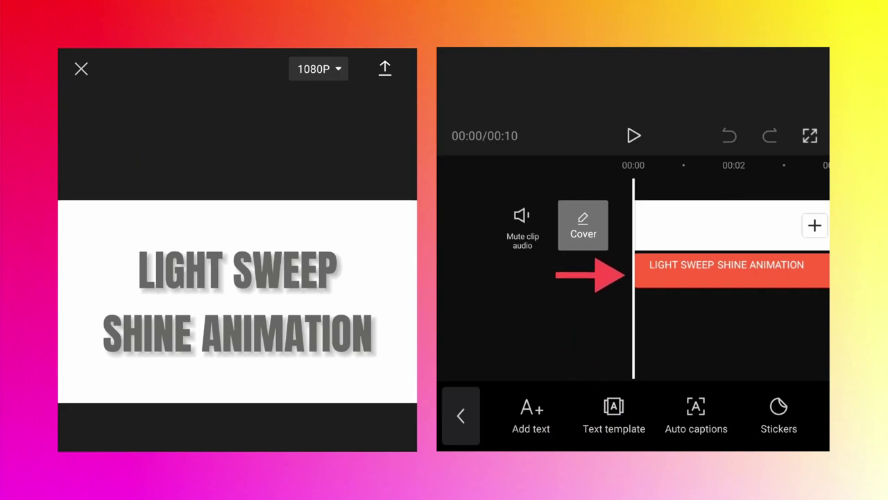
left_click(729, 269)
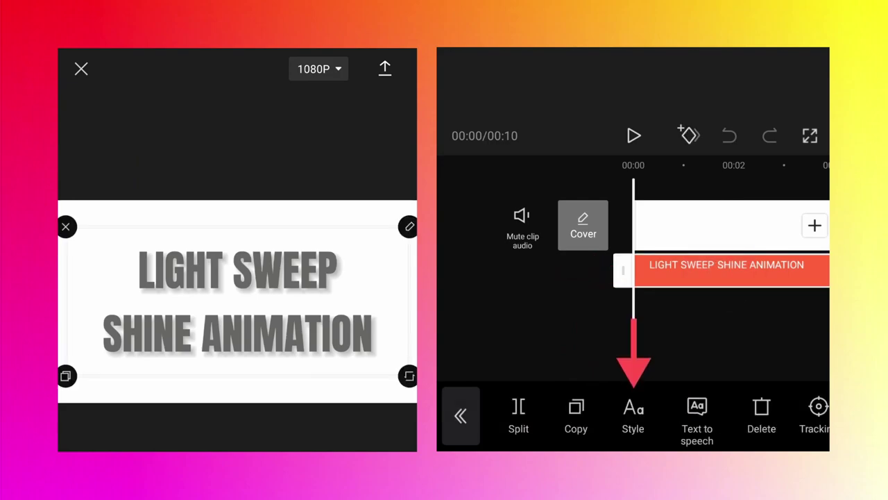
left_click(633, 417)
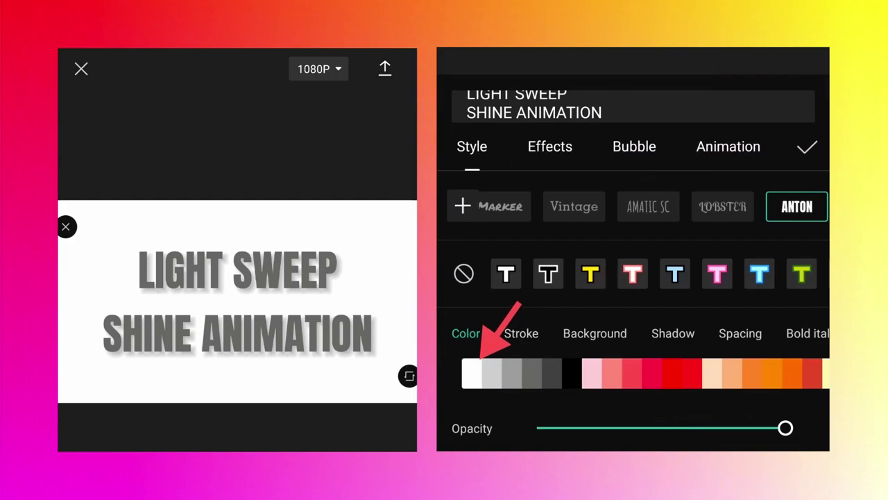
left_click(472, 373)
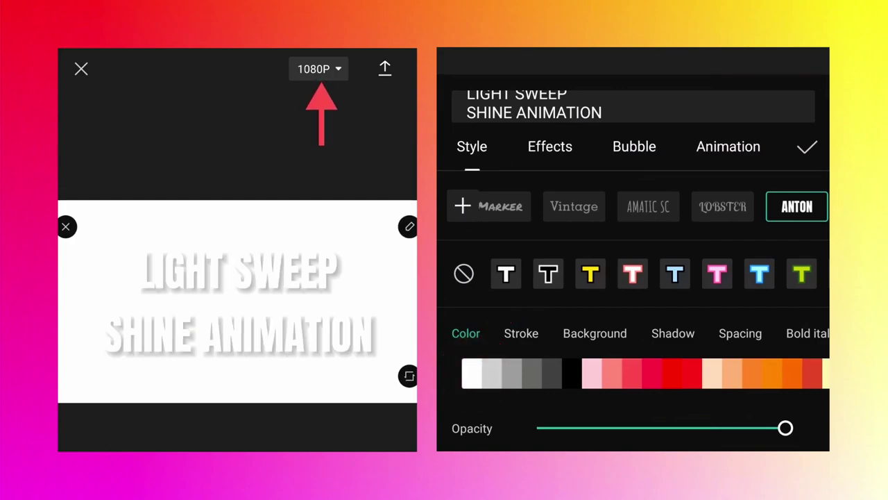
Step: Export the white-title version at 1080p and 60 fps
left_click(319, 68)
left_click_drag(237, 245, 396, 245)
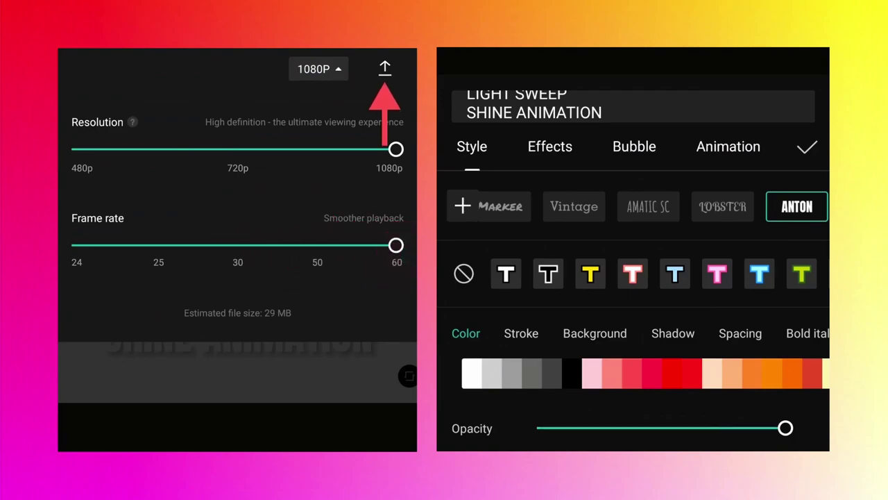
left_click(385, 68)
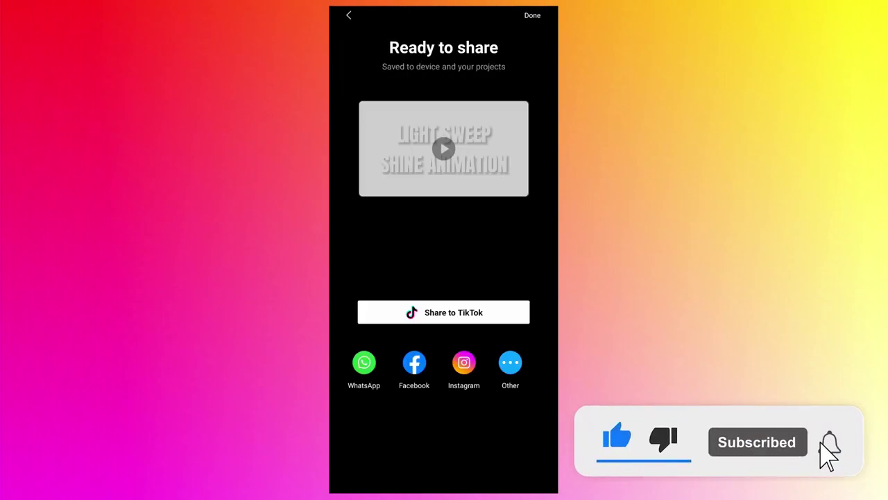
left_click(532, 16)
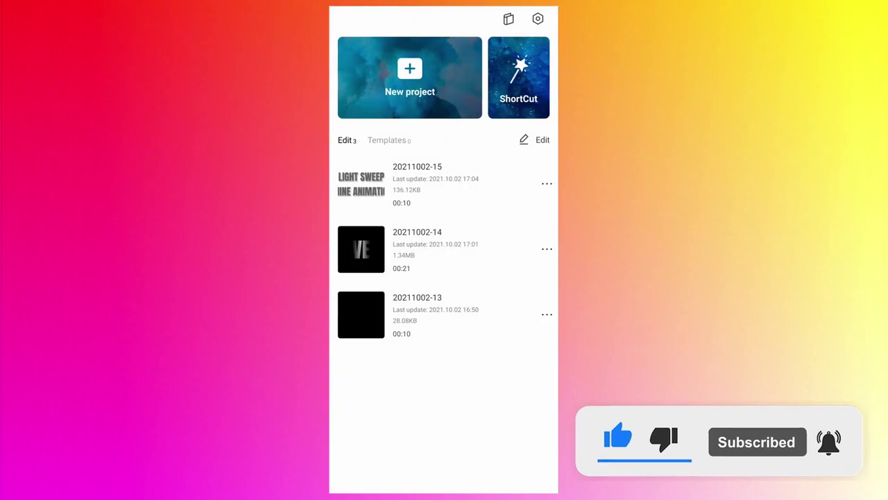
Step: Start a new project containing both exported title videos, grey and white, back to back
left_click(410, 73)
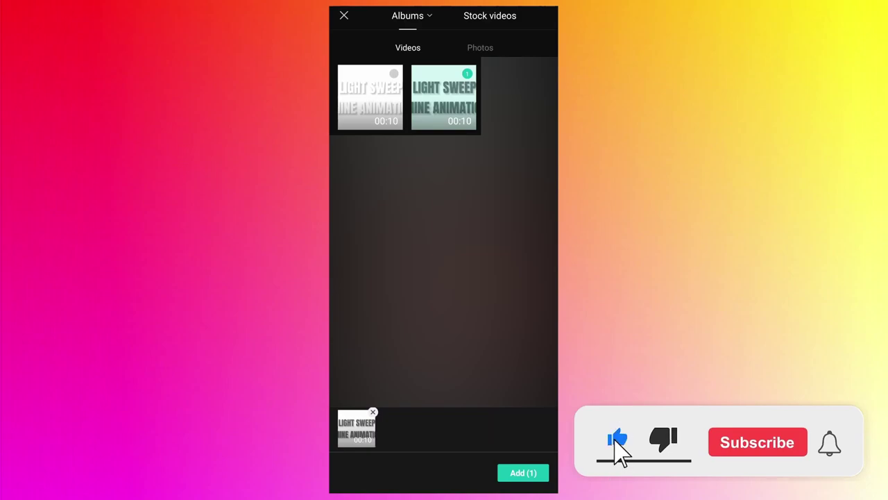
left_click(394, 74)
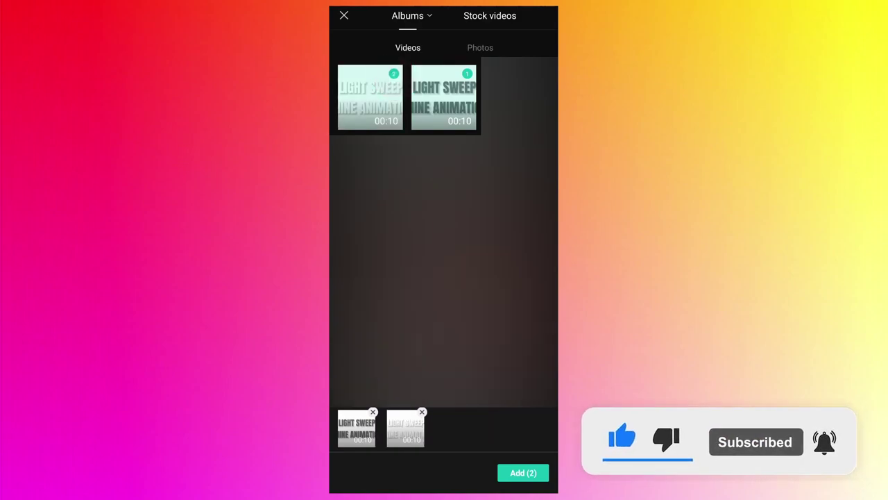
left_click(523, 473)
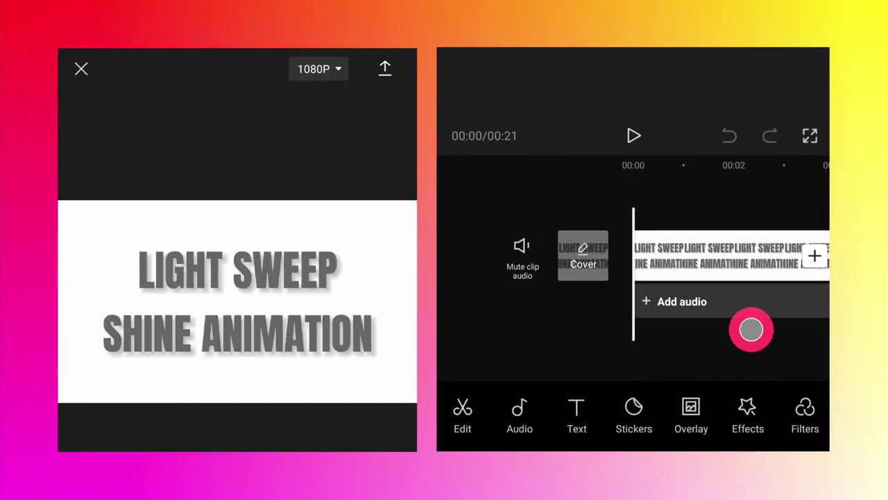
Step: Select the second, white-title clip and scroll its toolbar to reveal Overlay
mouse_move(752, 327)
left_mouse_down()
mouse_move(575, 354)
mouse_move(594, 351)
mouse_move(595, 358)
left_mouse_up()
left_click(708, 252)
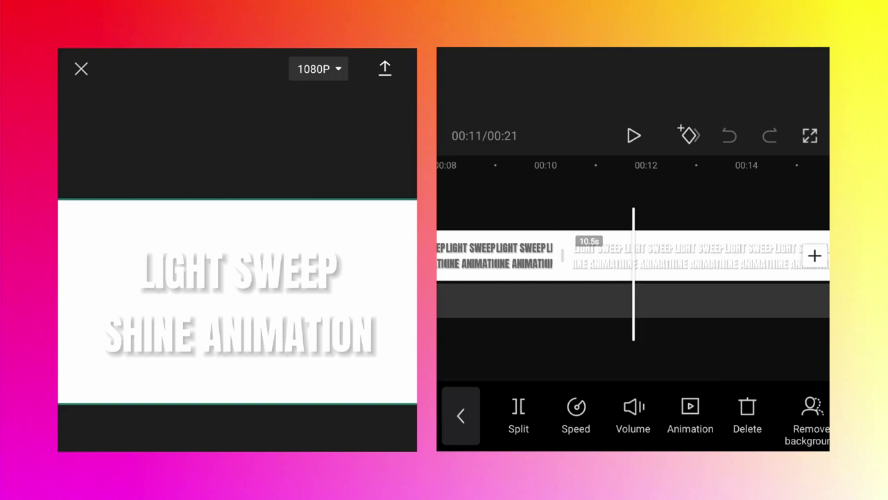
left_click_drag(771, 423, 551, 446)
mouse_move(798, 427)
left_mouse_down()
mouse_move(551, 446)
mouse_move(684, 421)
left_mouse_up()
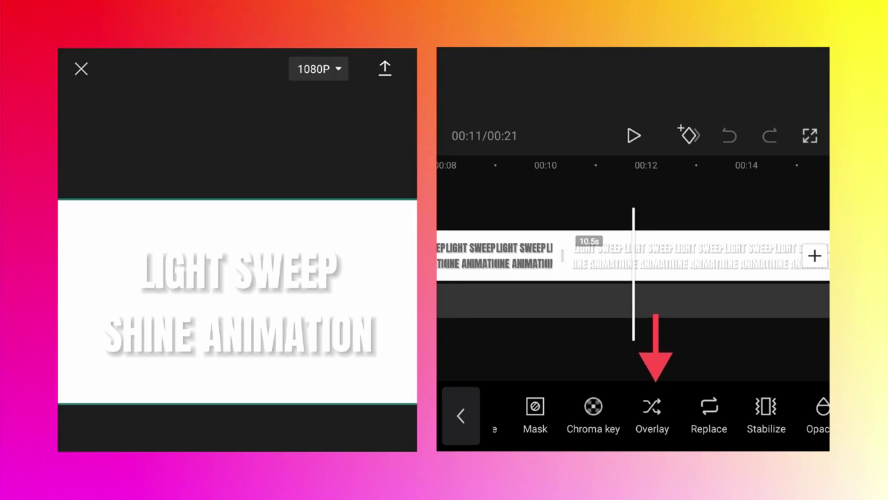
Step: Move the second clip onto an overlay layer and reselect it
left_click(653, 416)
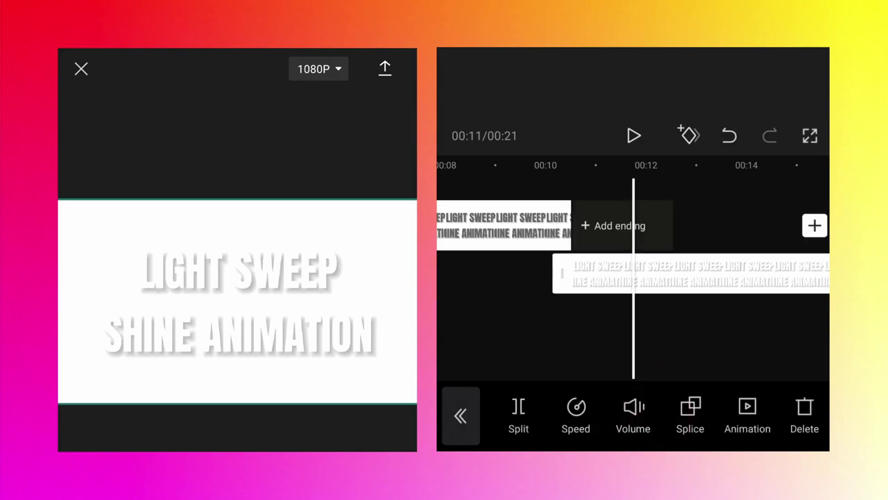
left_click(672, 333)
left_click(701, 278)
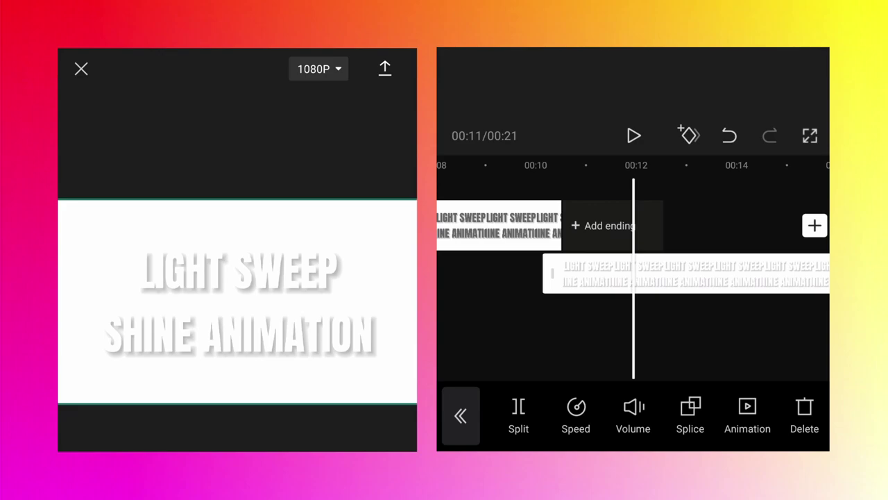
Step: Drag the overlay clip left until it lines up with the main clip near 00:00
left_click_drag(737, 331, 751, 331)
left_click_drag(751, 263, 509, 299)
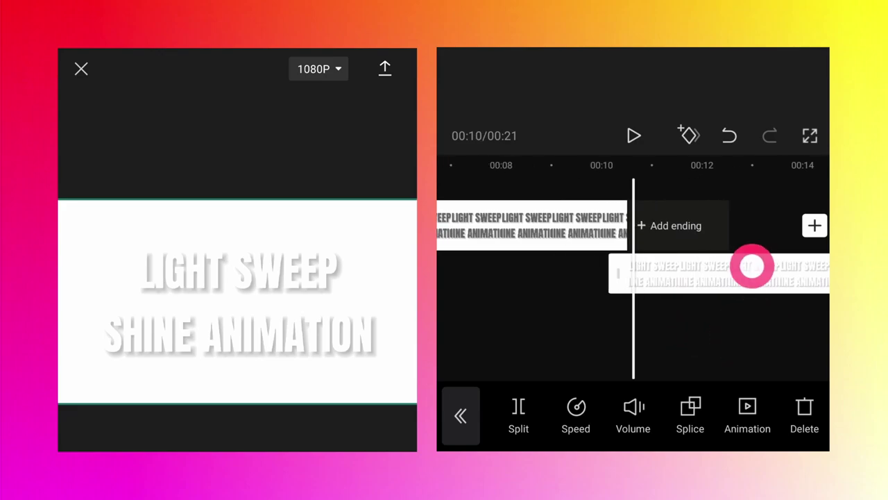
left_click_drag(654, 341, 670, 277)
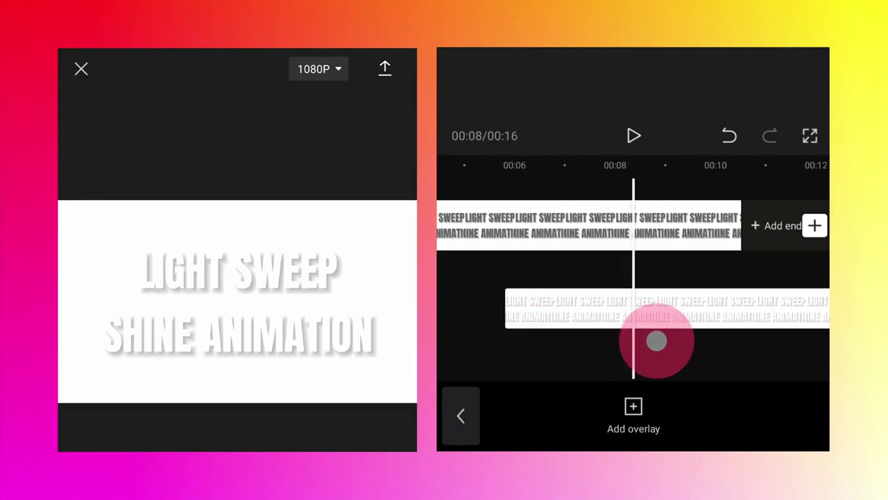
left_click_drag(551, 341, 655, 341)
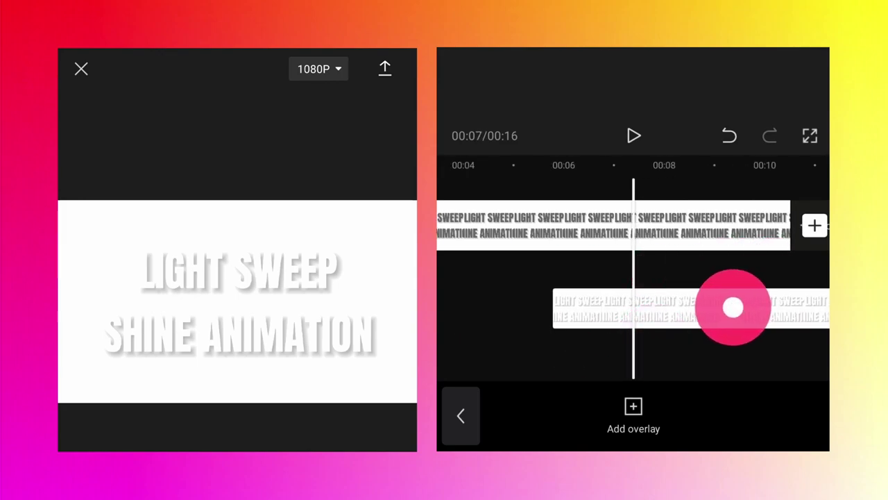
mouse_move(734, 308)
left_mouse_down()
mouse_move(617, 318)
mouse_move(597, 349)
mouse_move(730, 299)
mouse_move(688, 257)
left_mouse_up()
left_click_drag(541, 348, 642, 349)
left_click_drag(708, 278, 688, 274)
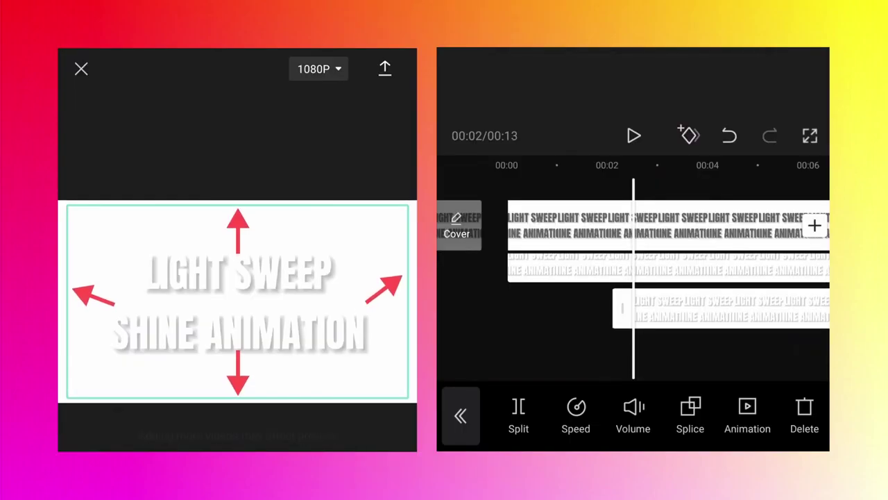
Step: Scale up the overlay title in the preview and delete the extra third overlay clip
left_click_drag(173, 322, 163, 317)
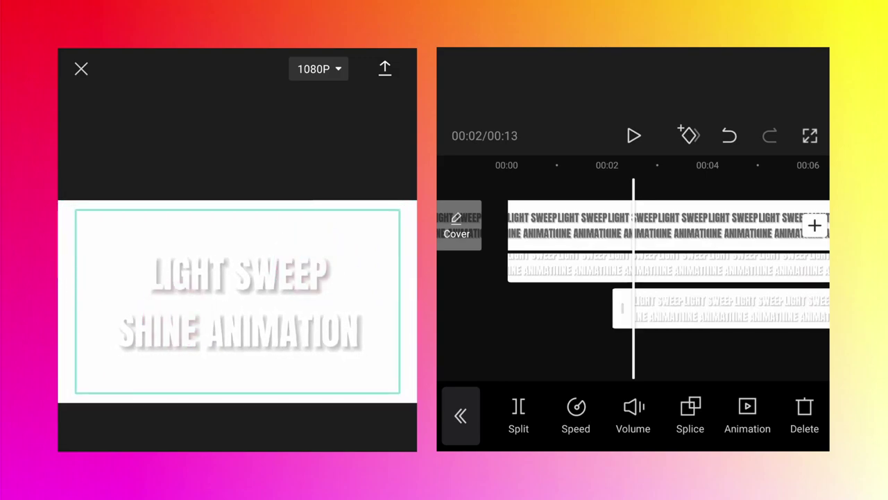
left_click(805, 415)
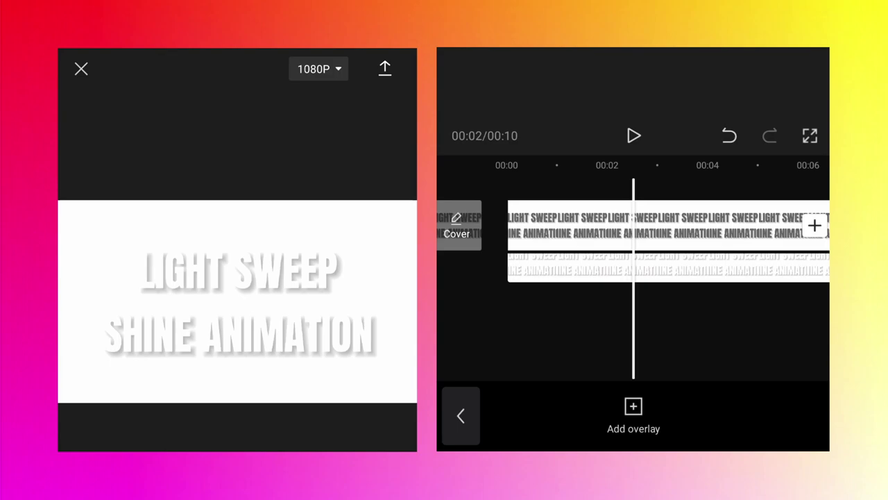
Step: Apply a Filmstrip mask to the white overlay clip
left_click(686, 271)
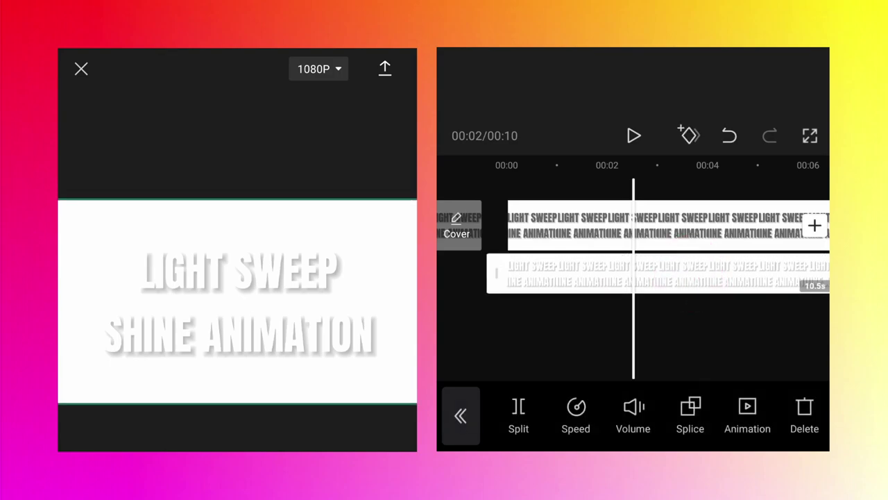
left_click_drag(722, 416, 555, 416)
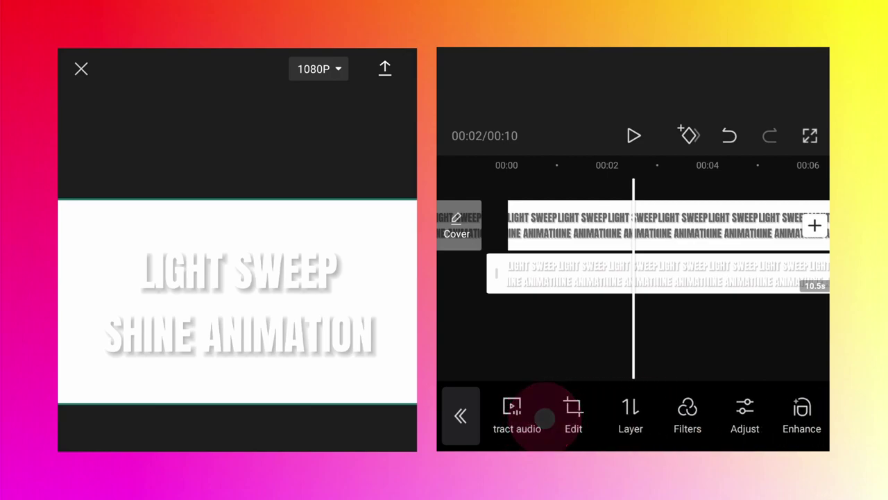
left_click(615, 420)
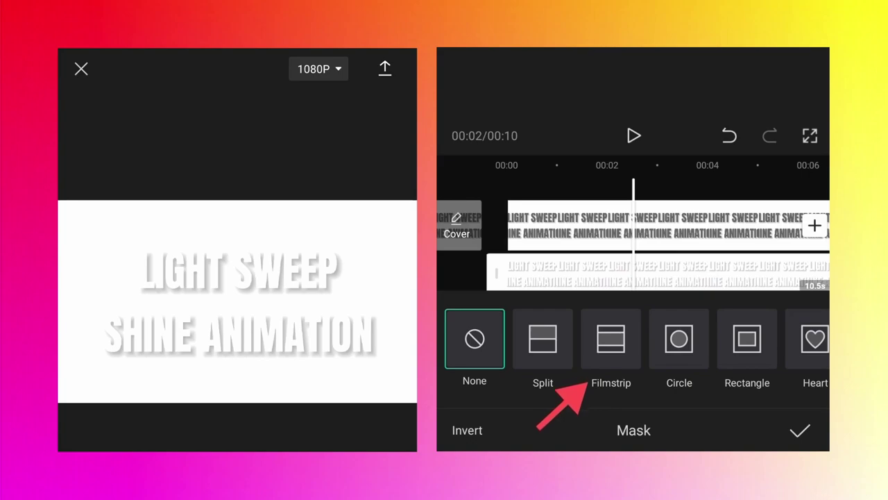
left_click(615, 340)
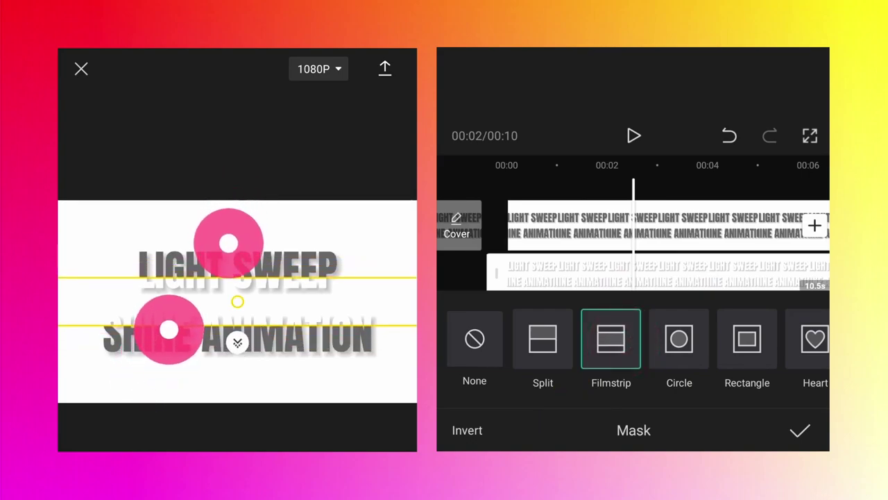
Step: Rotate the filmstrip mask band to a 45° diagonal across the title and position it
mouse_move(163, 347)
left_mouse_down()
mouse_move(139, 339)
mouse_move(179, 287)
left_mouse_up()
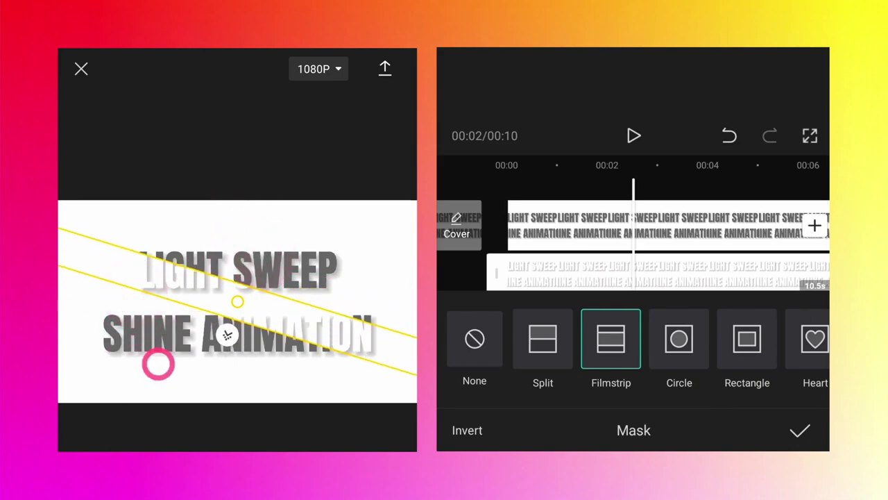
left_click_drag(292, 254, 278, 248)
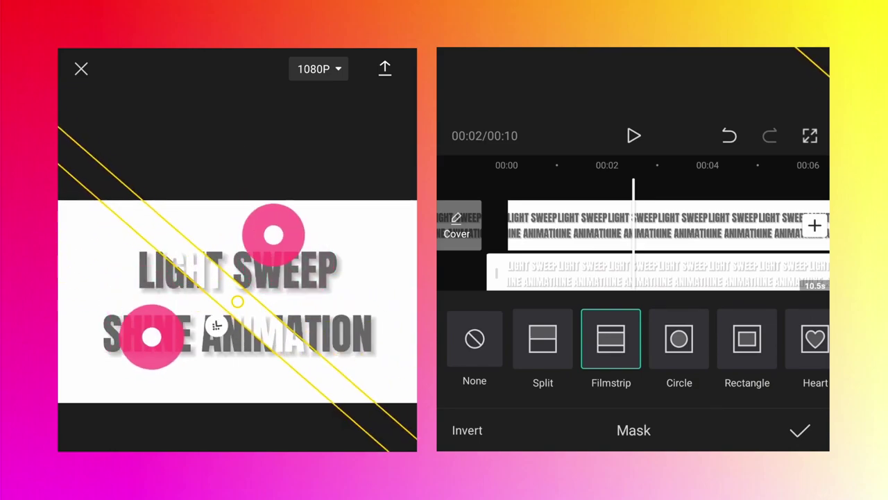
left_click_drag(149, 359, 168, 338)
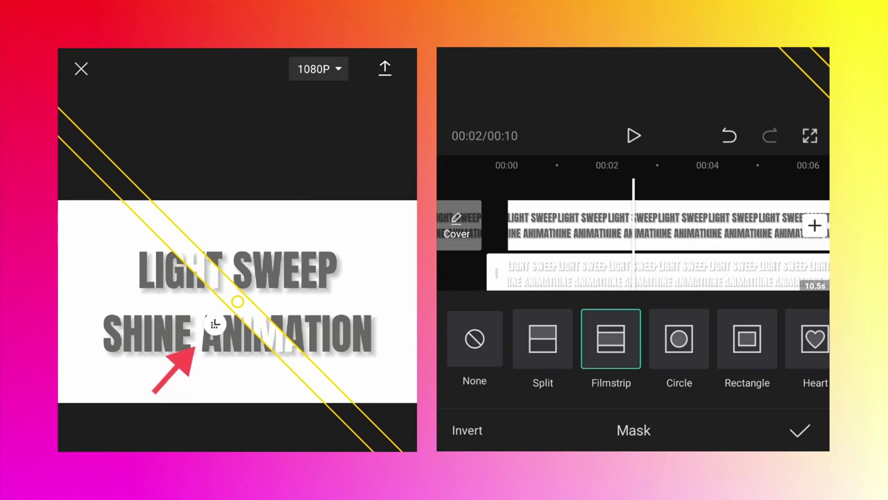
left_click_drag(221, 326, 208, 329)
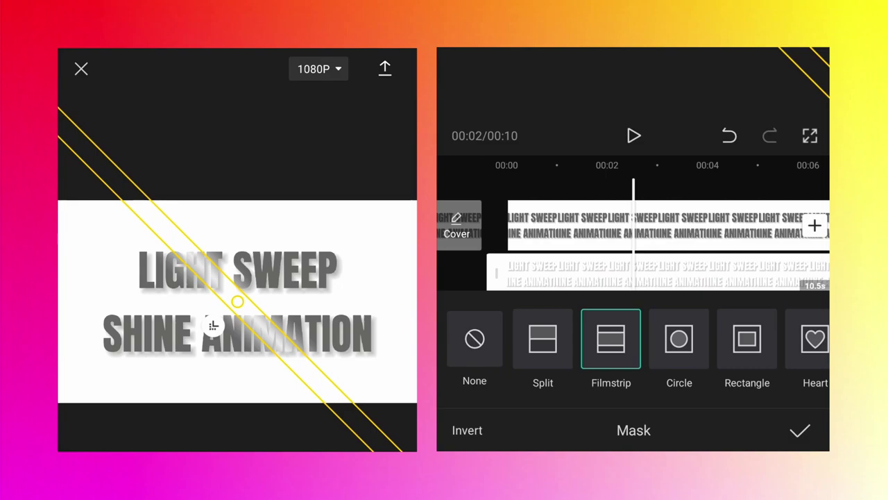
Step: Add keyframes to the white overlay clip at 00:00 and at the 2-second mark
left_click(799, 429)
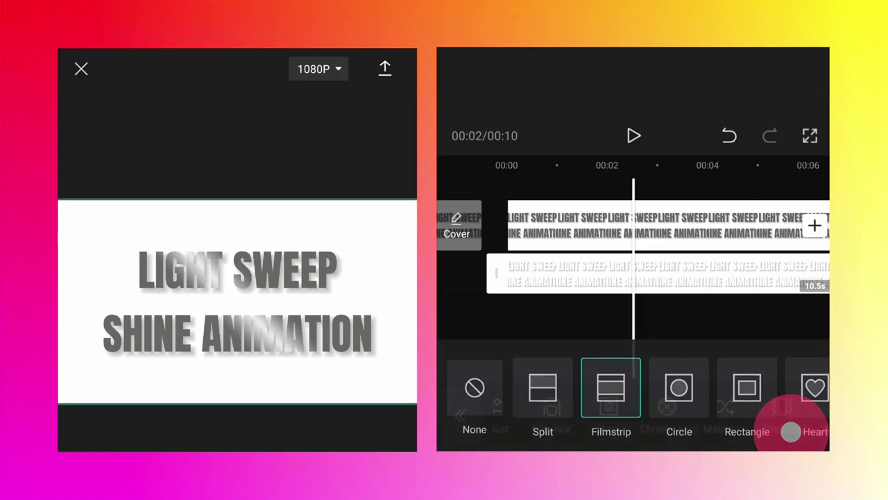
left_click_drag(563, 331, 646, 332)
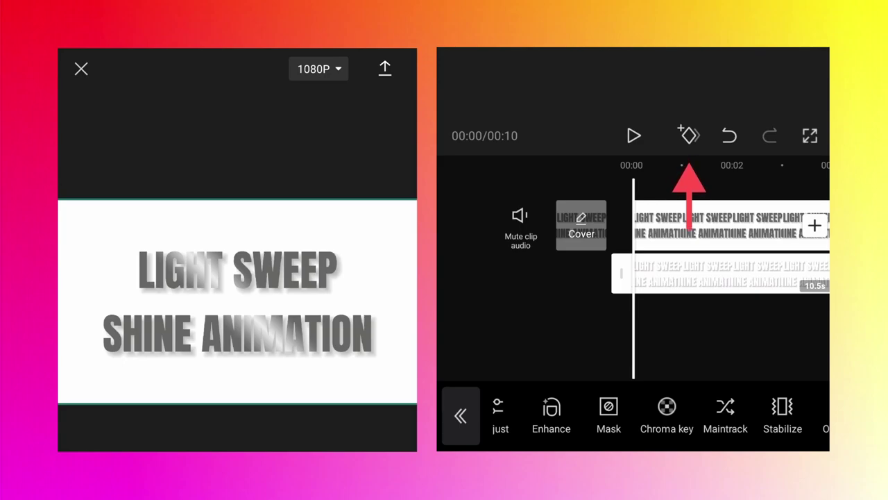
left_click(688, 134)
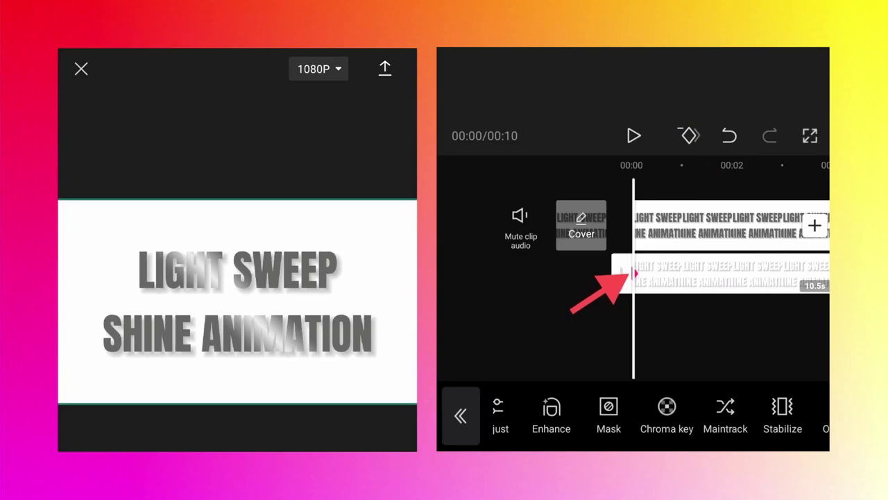
left_click_drag(787, 337, 674, 333)
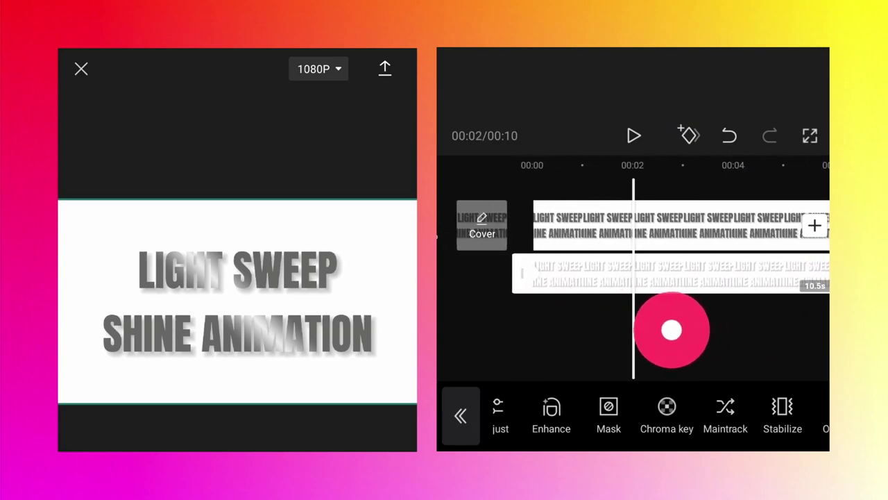
left_click(687, 135)
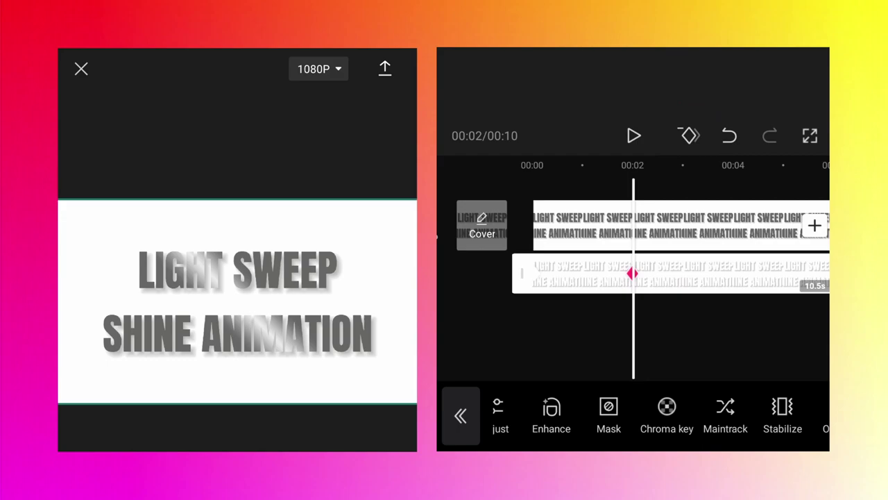
Step: Place the filmstrip mask band lower-left at 2 s, then upper-right at 5 s
left_click(608, 415)
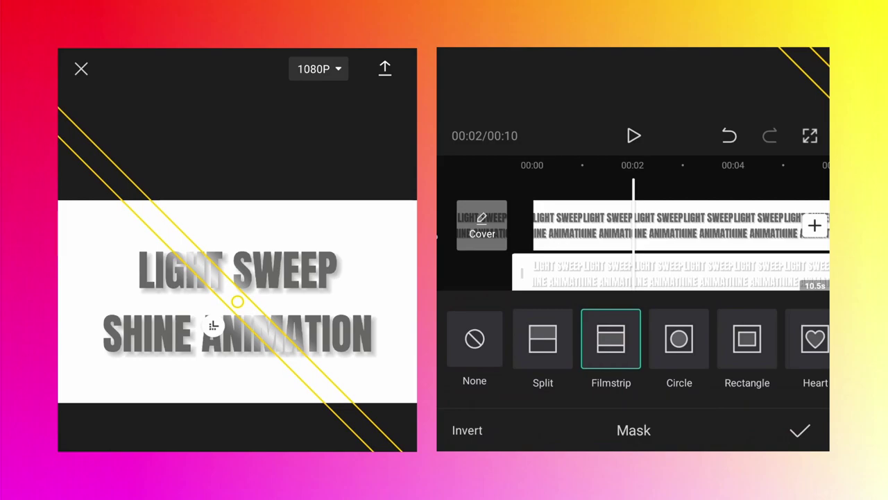
left_click_drag(237, 305, 150, 367)
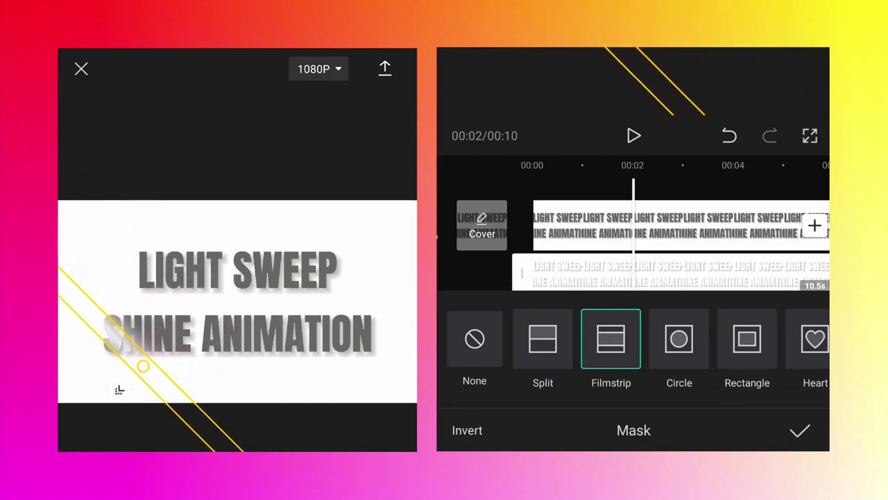
left_click_drag(729, 172, 542, 178)
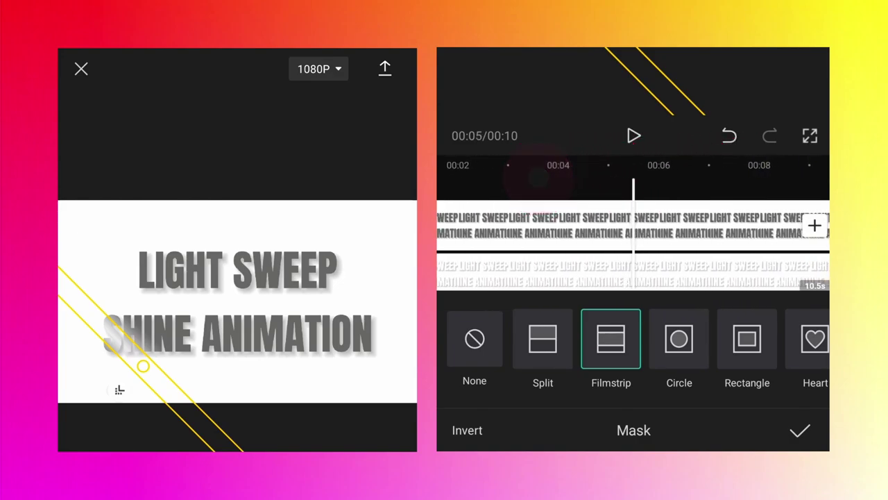
left_click(704, 174)
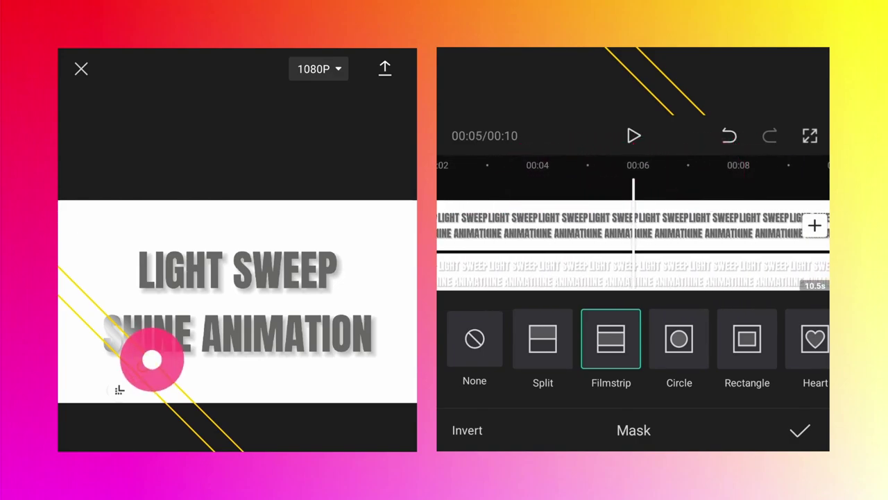
mouse_move(152, 359)
left_mouse_down()
mouse_move(278, 307)
mouse_move(324, 214)
mouse_move(347, 204)
mouse_move(354, 251)
mouse_move(346, 259)
left_mouse_up()
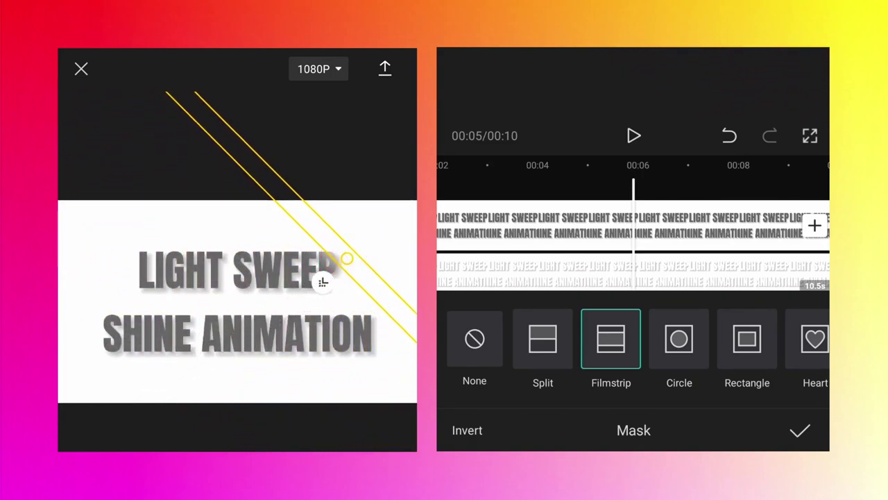
Step: Slide the mask band back across the title at about 9 s and confirm the mask
left_click_drag(701, 170, 545, 182)
mouse_move(347, 262)
left_mouse_down()
mouse_move(256, 341)
mouse_move(248, 327)
left_mouse_up()
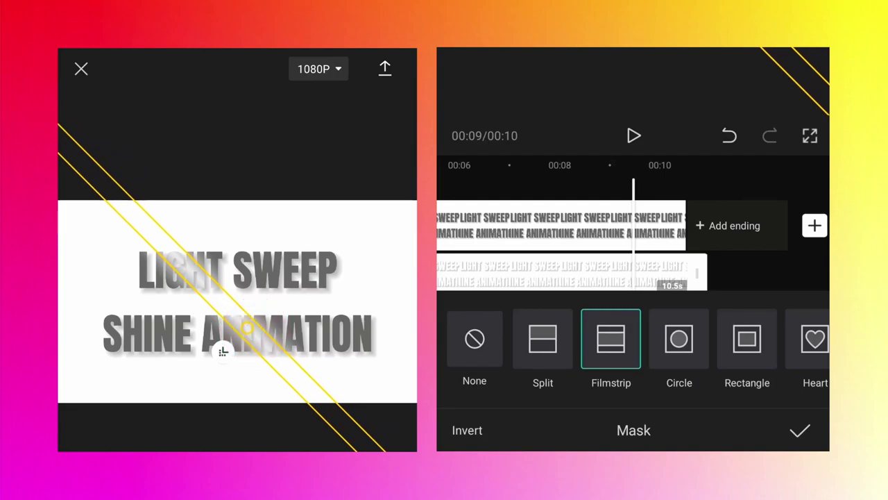
left_click(800, 430)
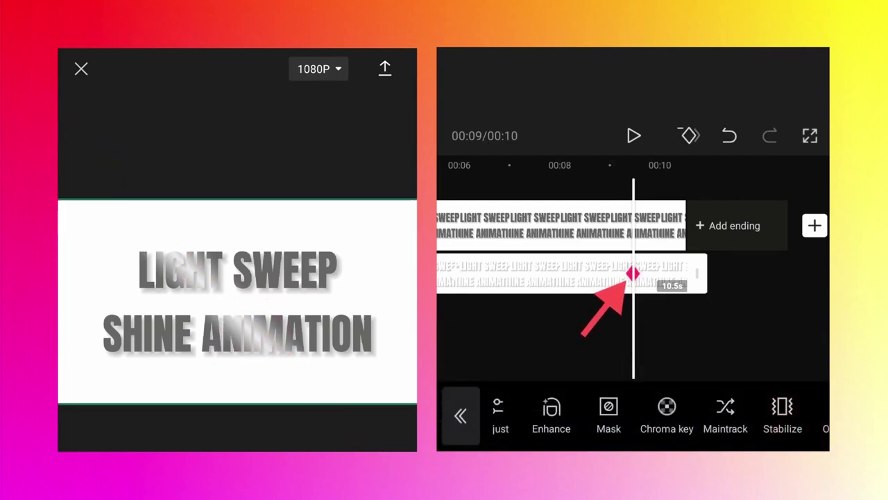
left_click_drag(590, 326, 634, 321)
left_click_drag(502, 347, 742, 335)
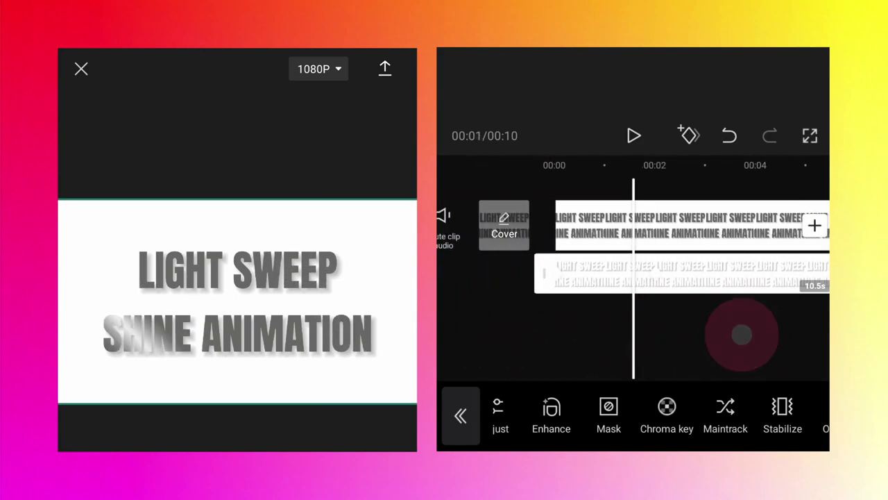
left_click(634, 135)
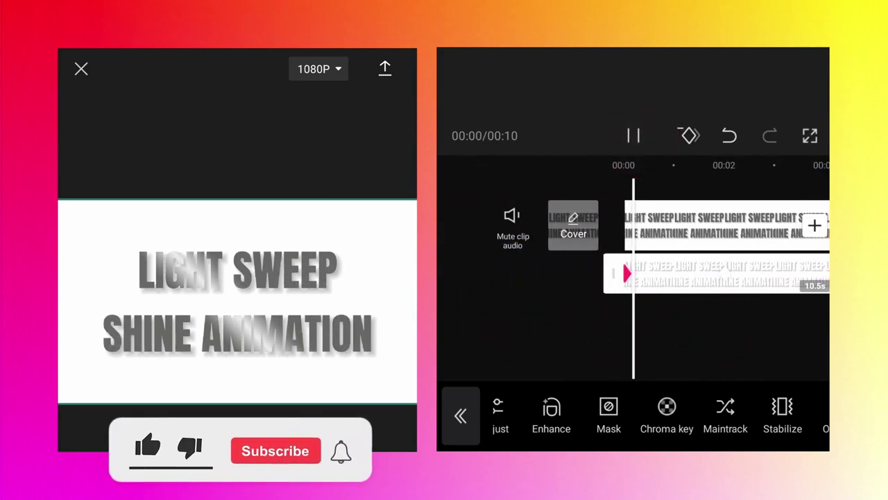